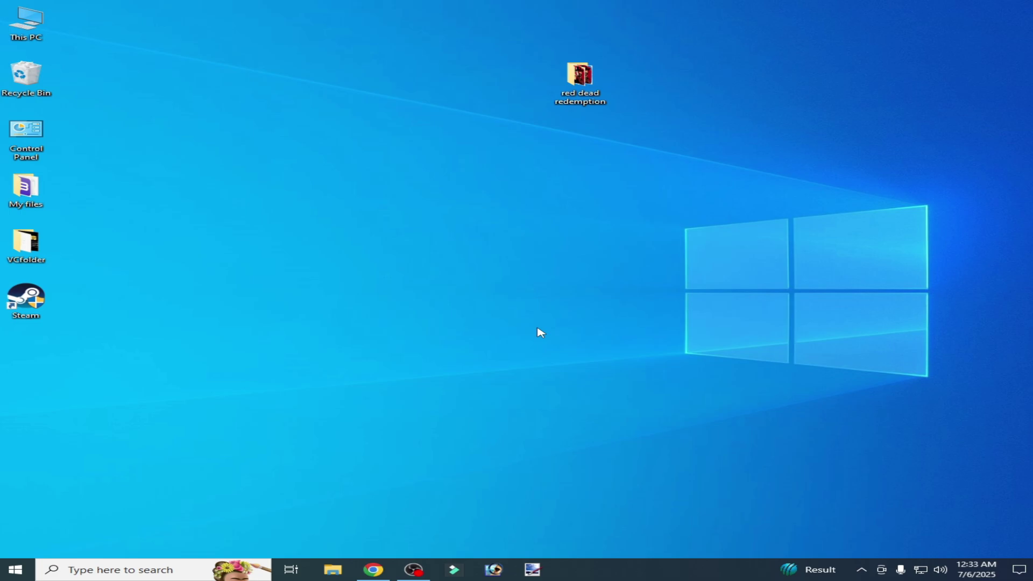
Step: Launch Settings from Windows search and go to Update & Security > Windows Security
left_click(159, 569)
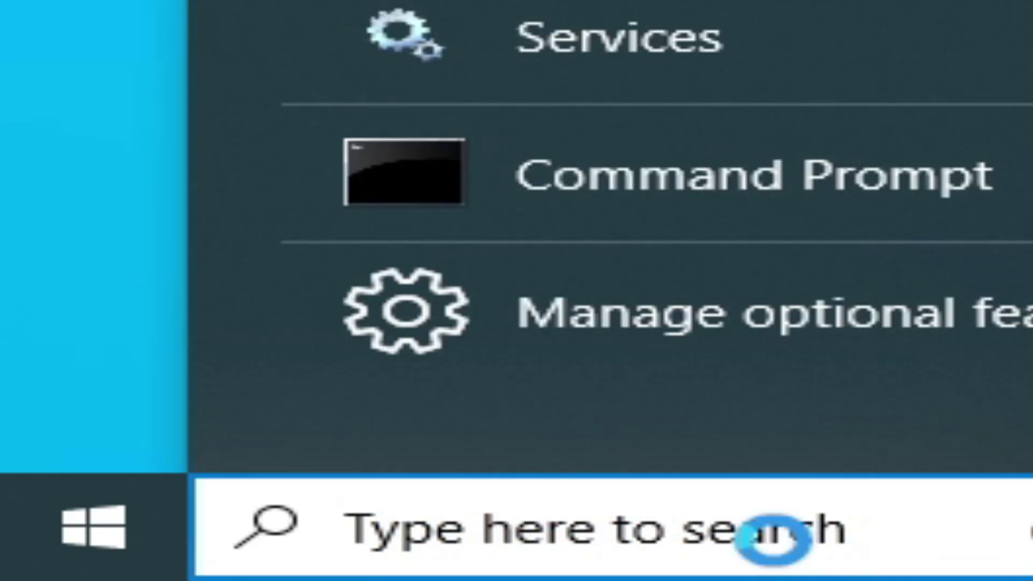
type("settin")
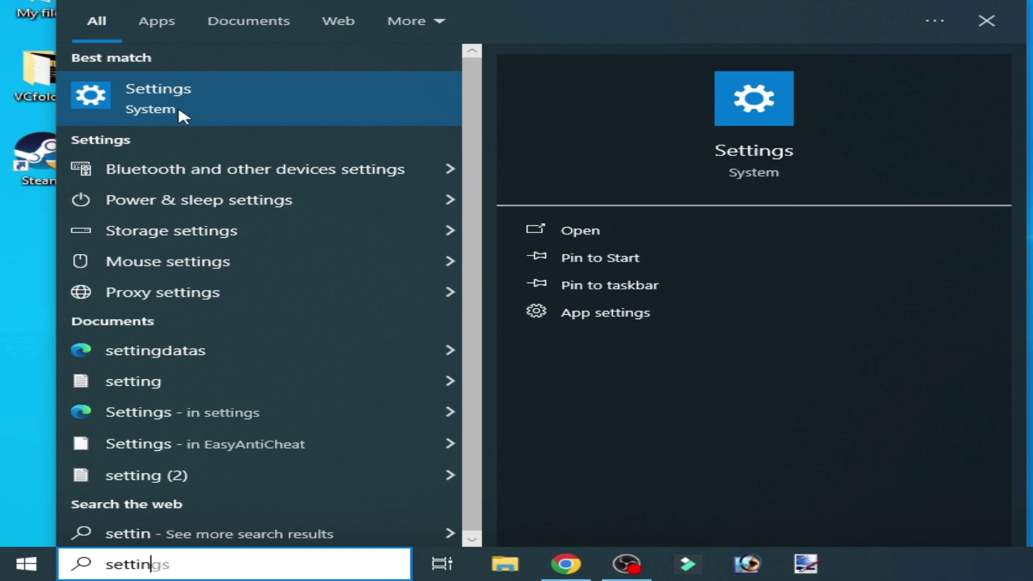
left_click(161, 99)
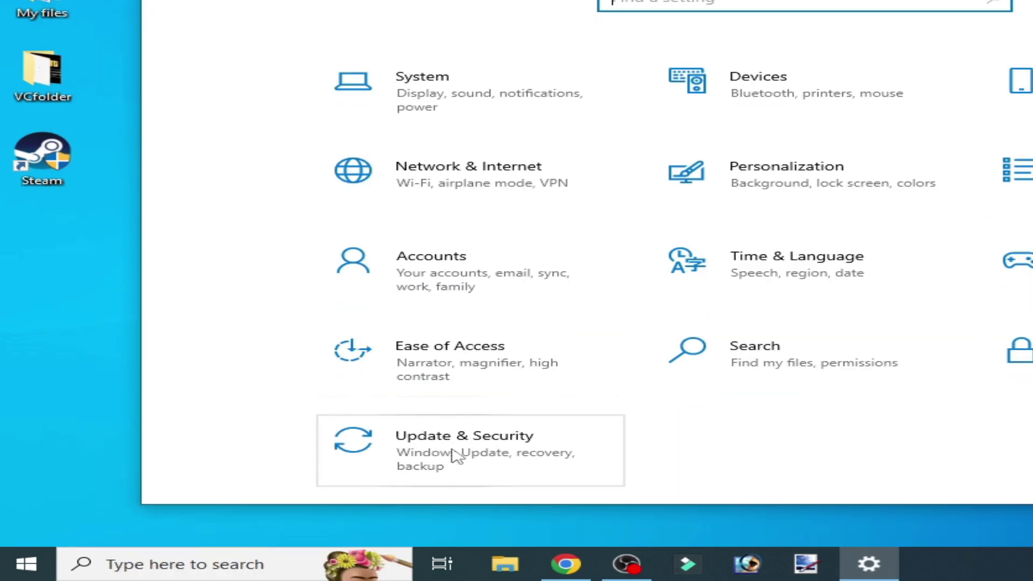
left_click(458, 452)
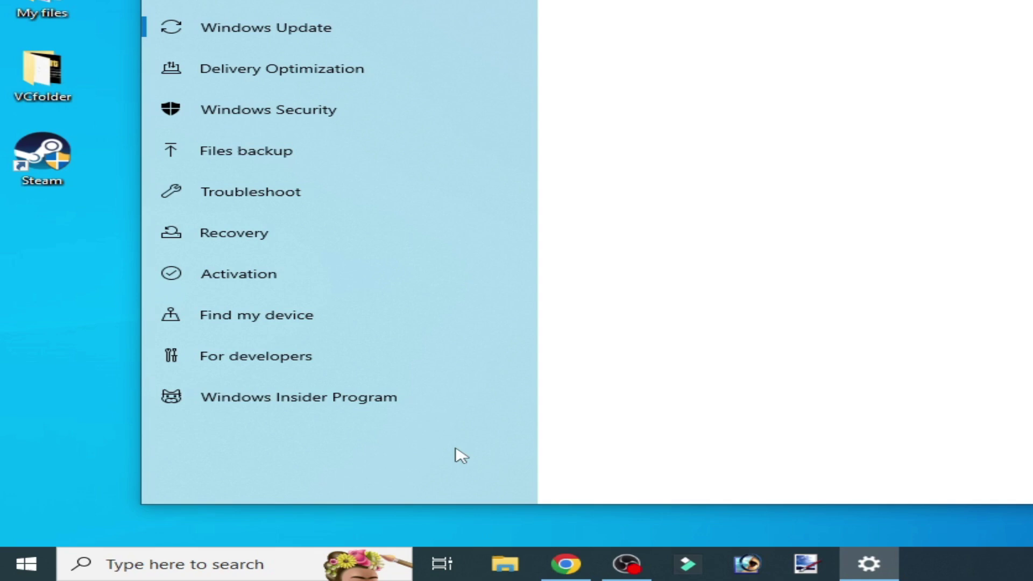
left_click(282, 120)
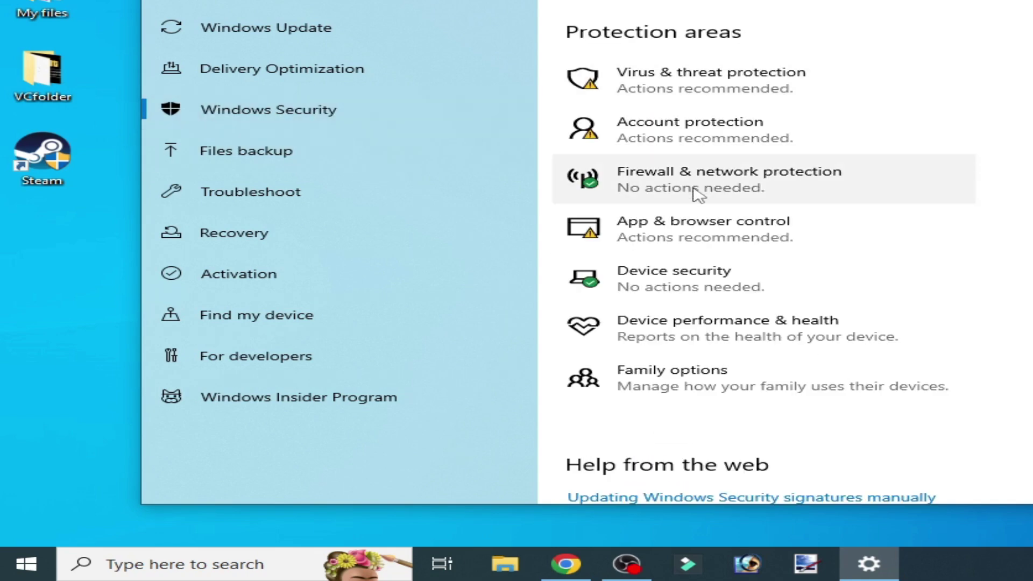
Step: Open Virus & threat protection's Manage settings page and scroll down toward Exclusions
left_click(754, 95)
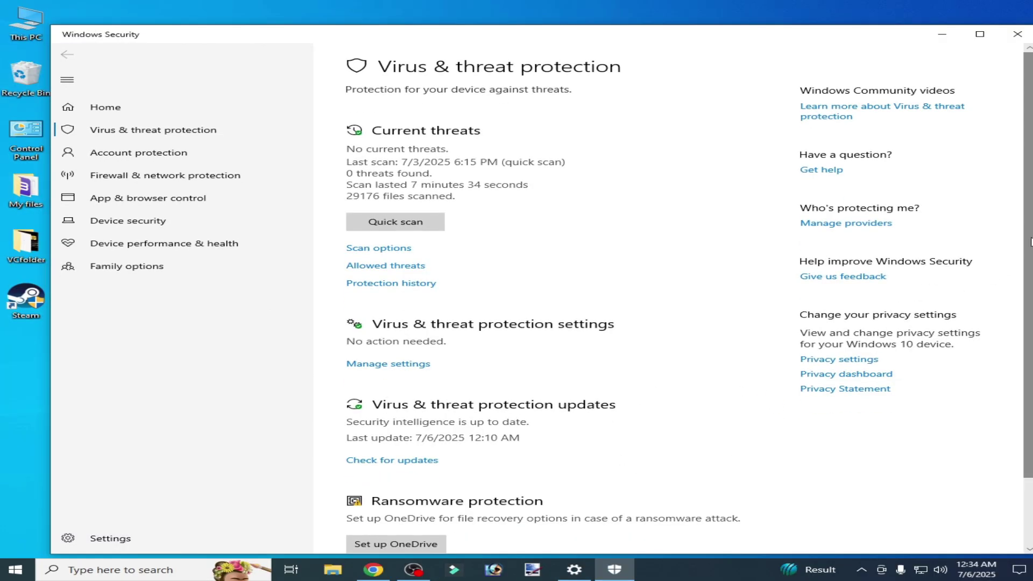
scroll(527, 347, "down", 2)
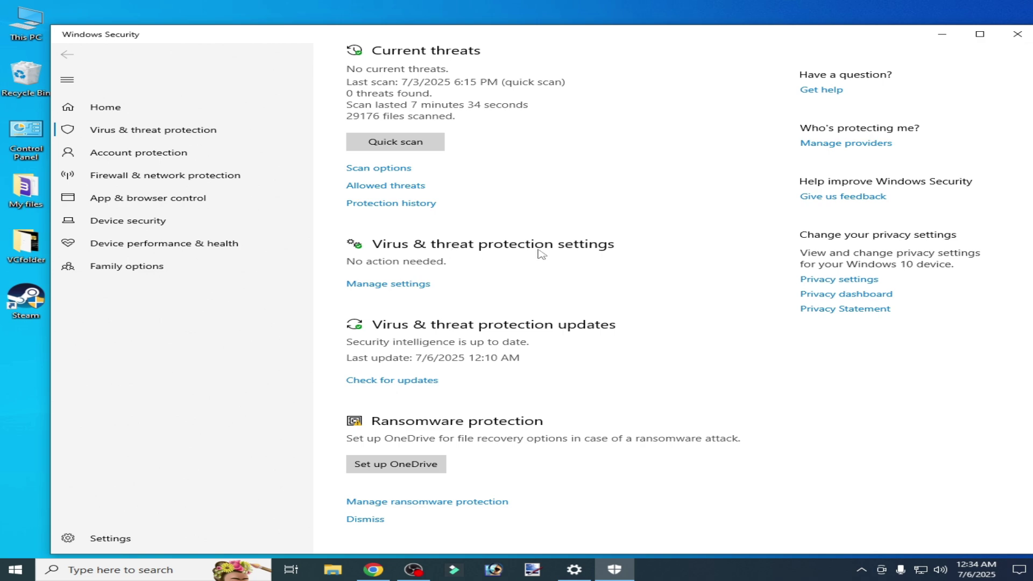
left_click(382, 281)
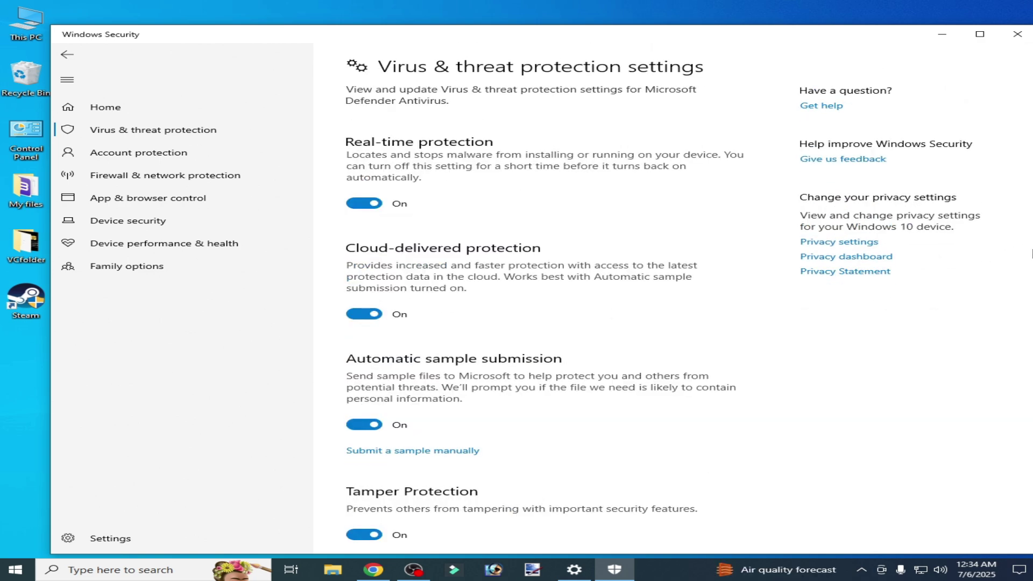
scroll(1010, 339, "down", 3)
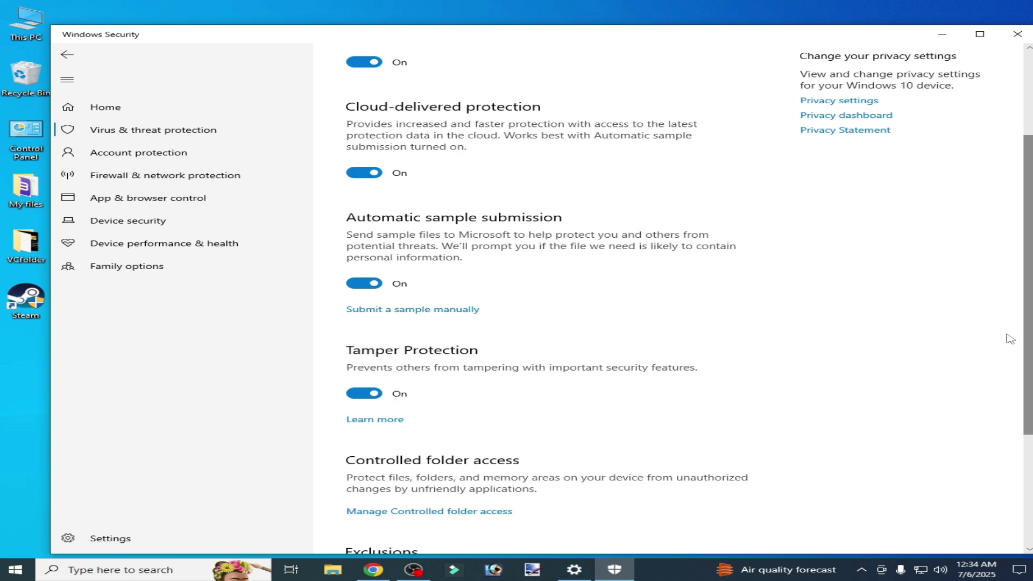
scroll(433, 448, "down", 3)
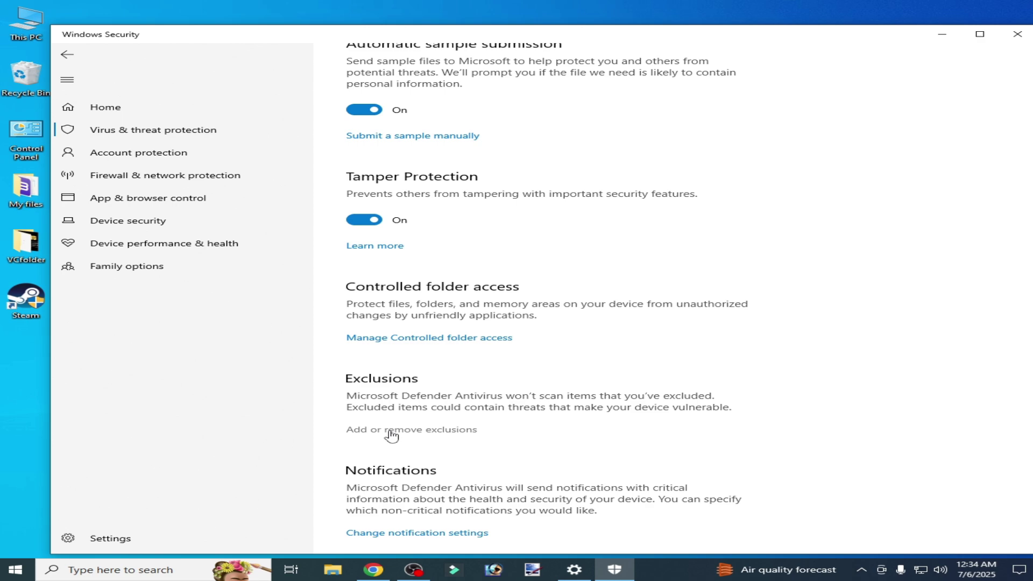
Step: Add C:\Program Files (x86)\Steam as a Defender folder exclusion and expand its details
left_click(410, 433)
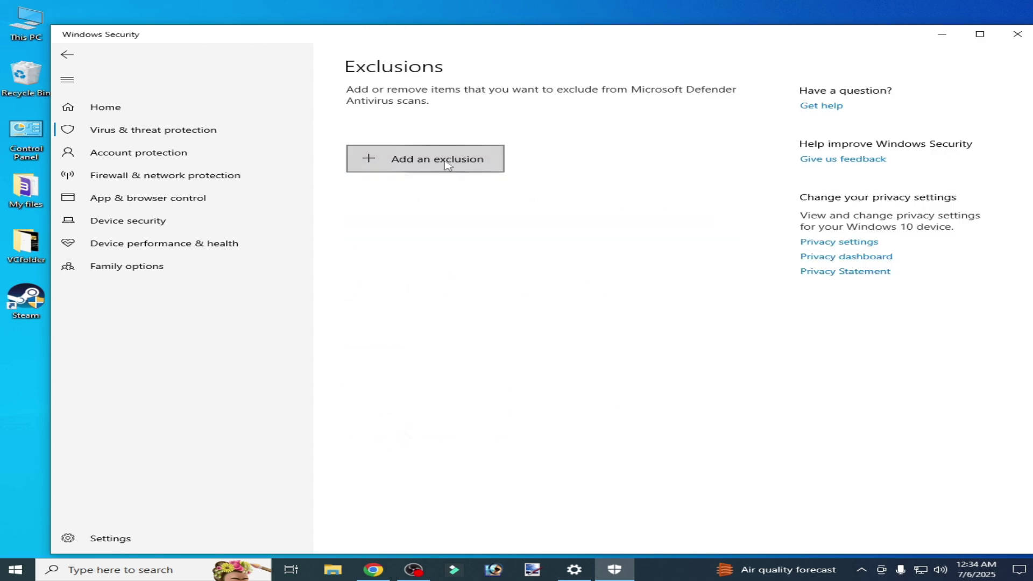
left_click(408, 158)
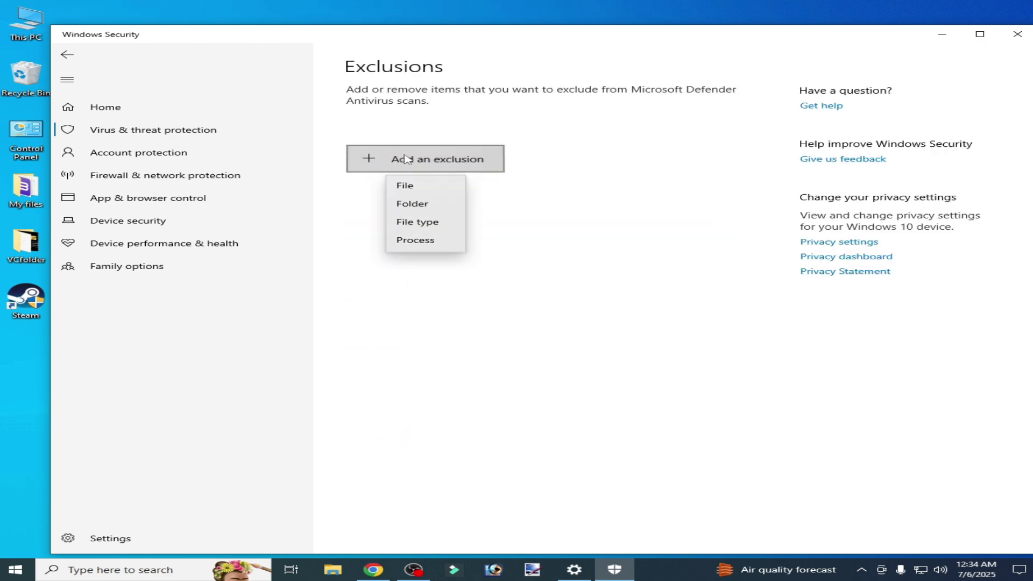
left_click(421, 209)
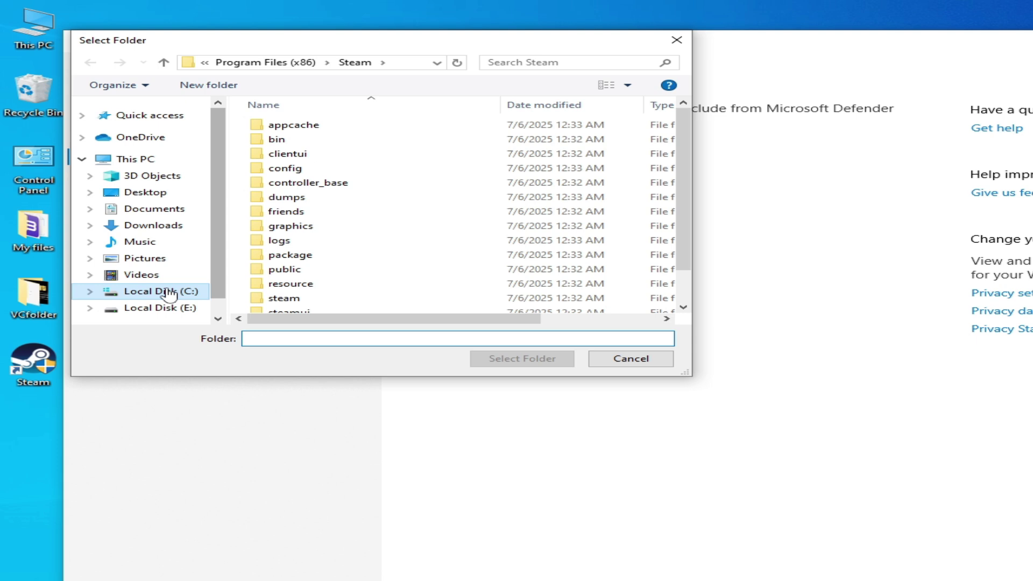
left_click(176, 296)
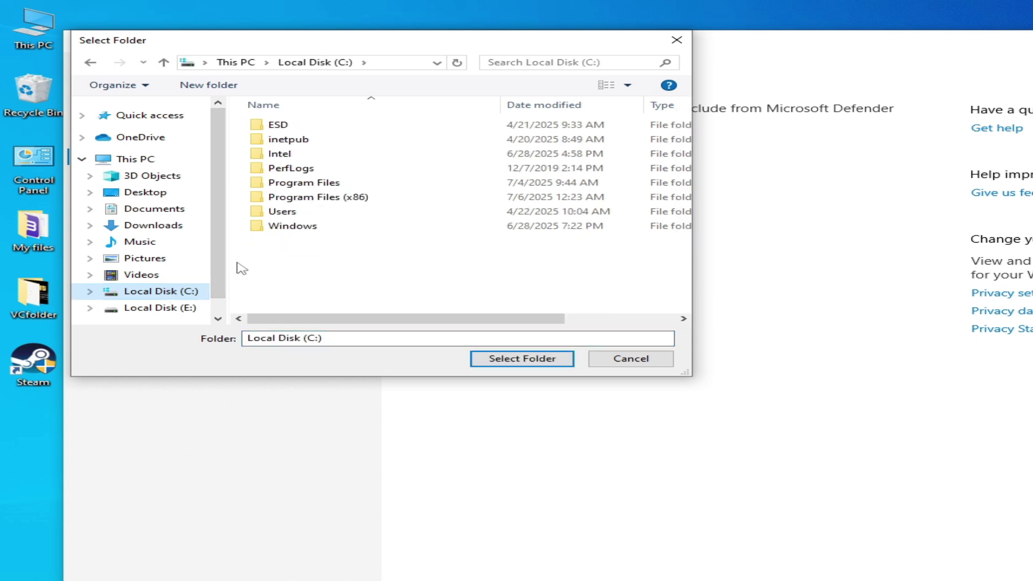
double_click(319, 202)
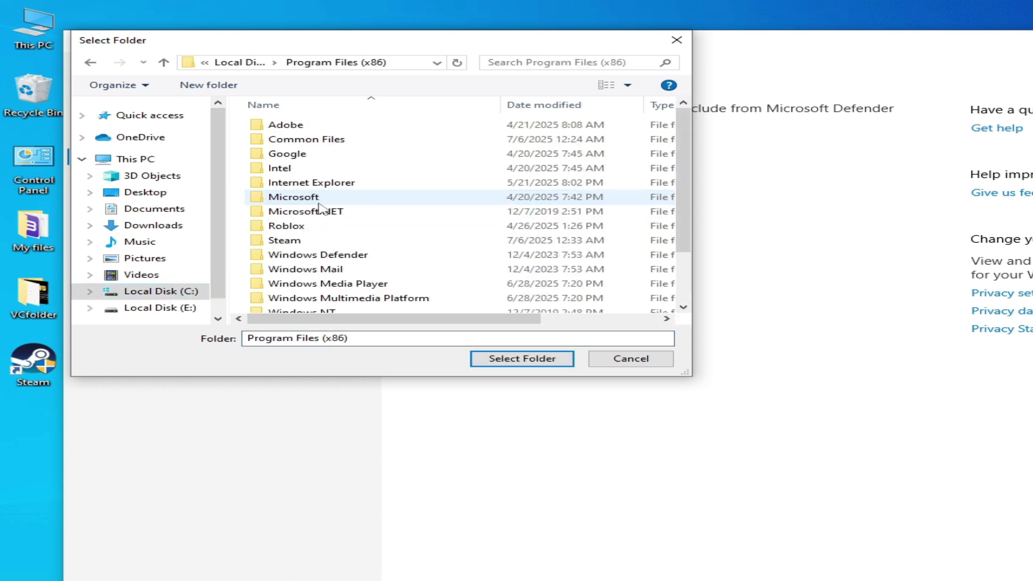
double_click(290, 243)
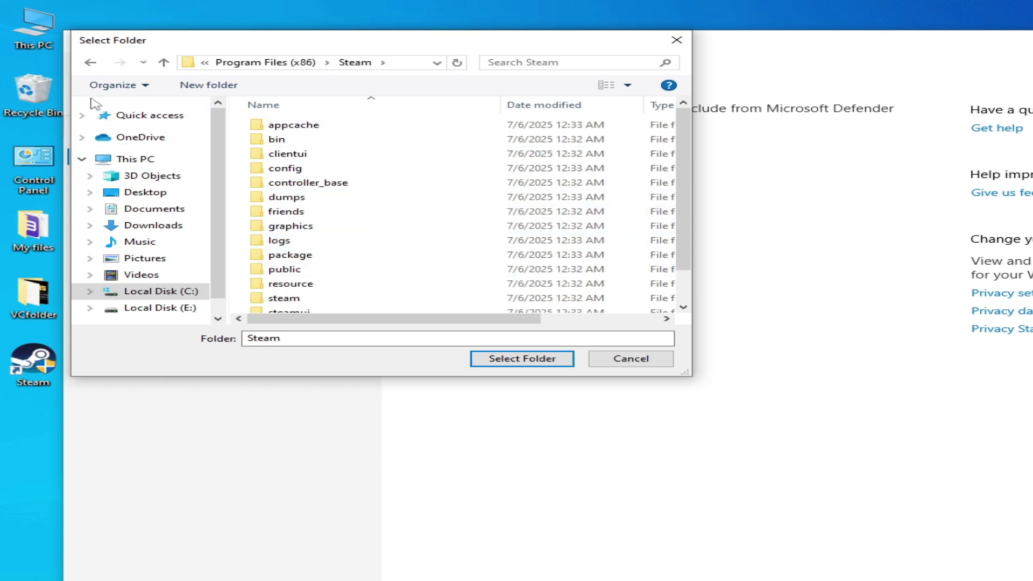
left_click(91, 65)
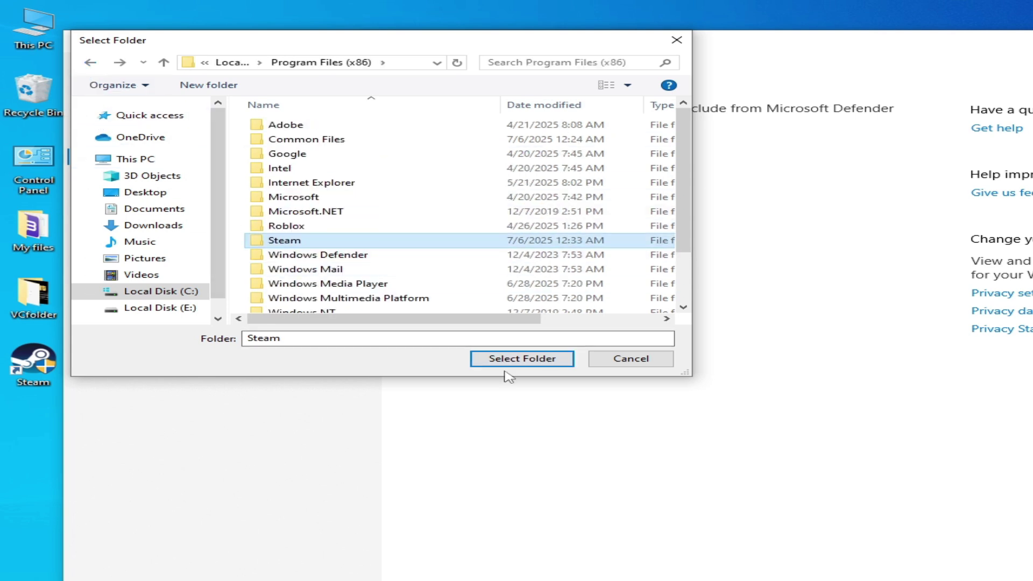
left_click(517, 358)
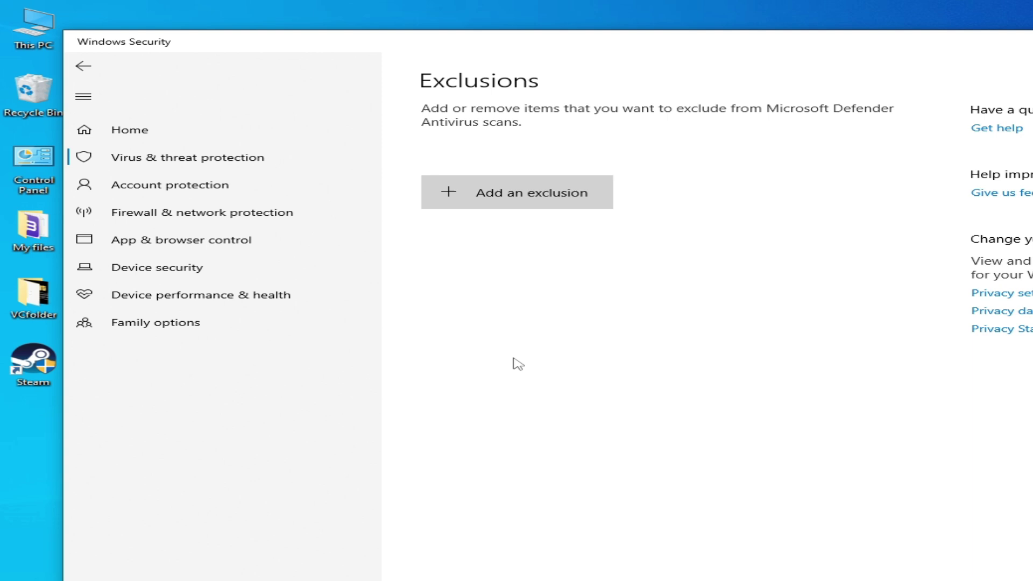
left_click(807, 247)
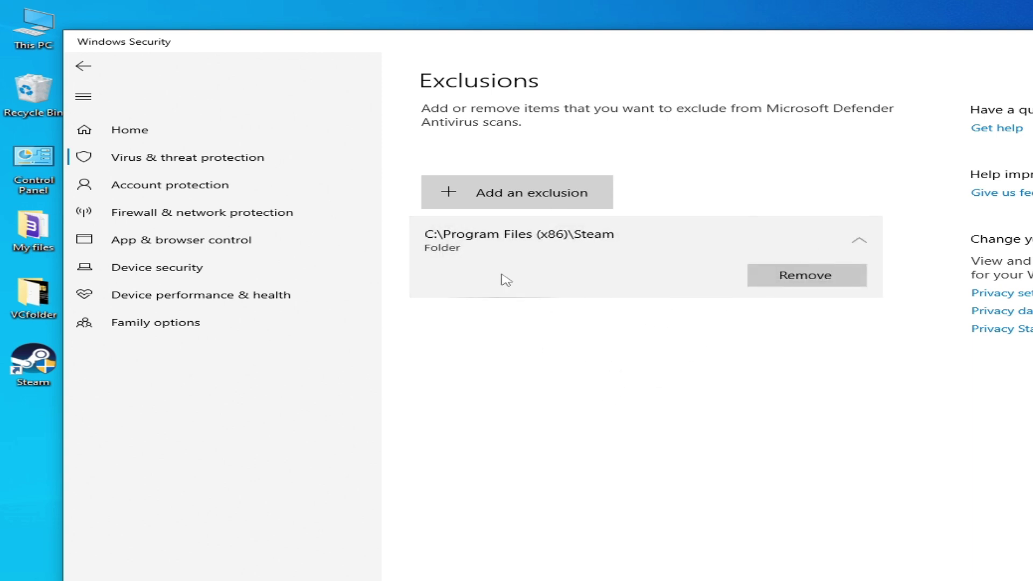
Step: Add C:\Program Files\Rockstar Games as a second Defender folder exclusion
left_click(502, 196)
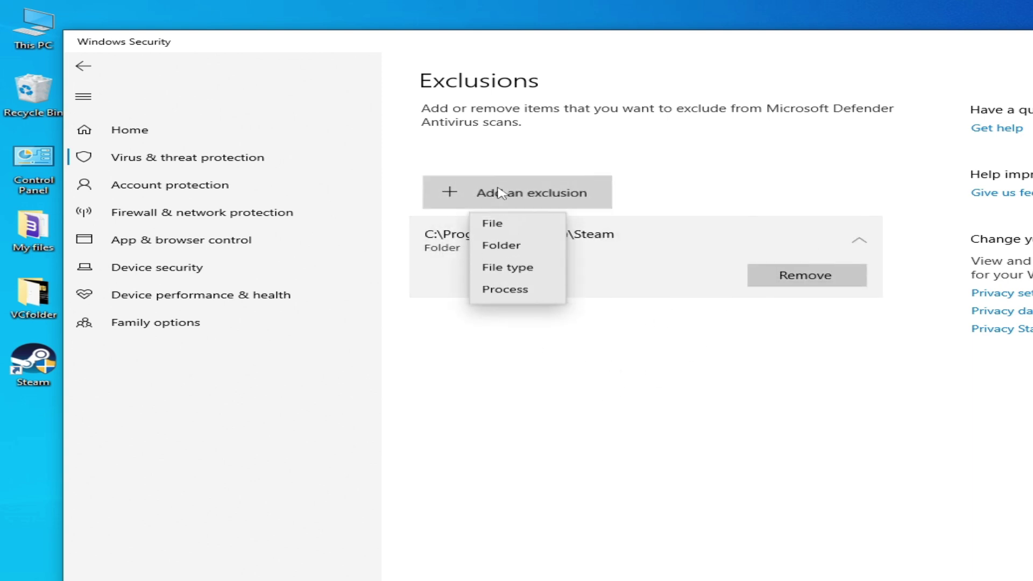
left_click(492, 249)
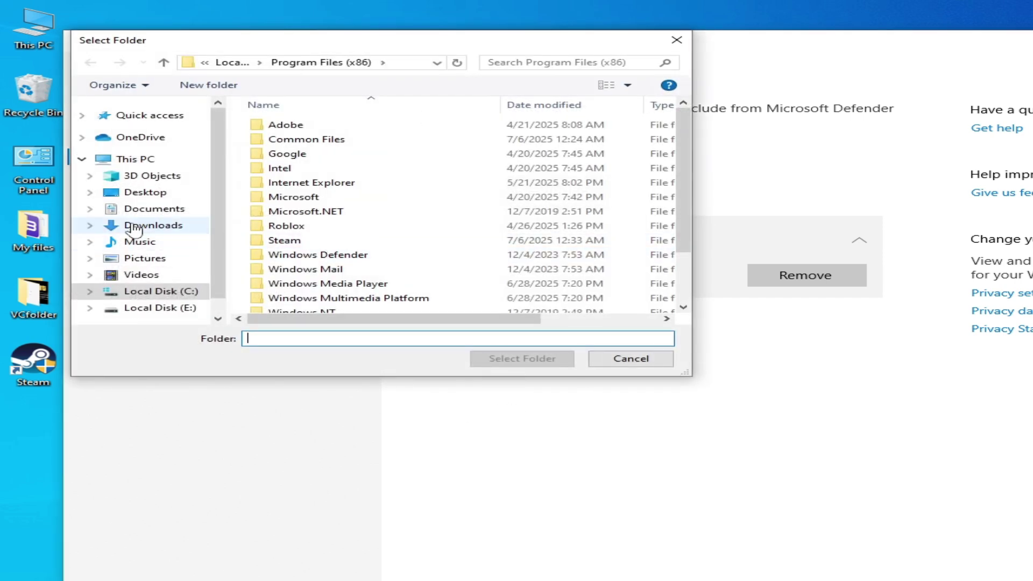
left_click(140, 208)
left_click(145, 195)
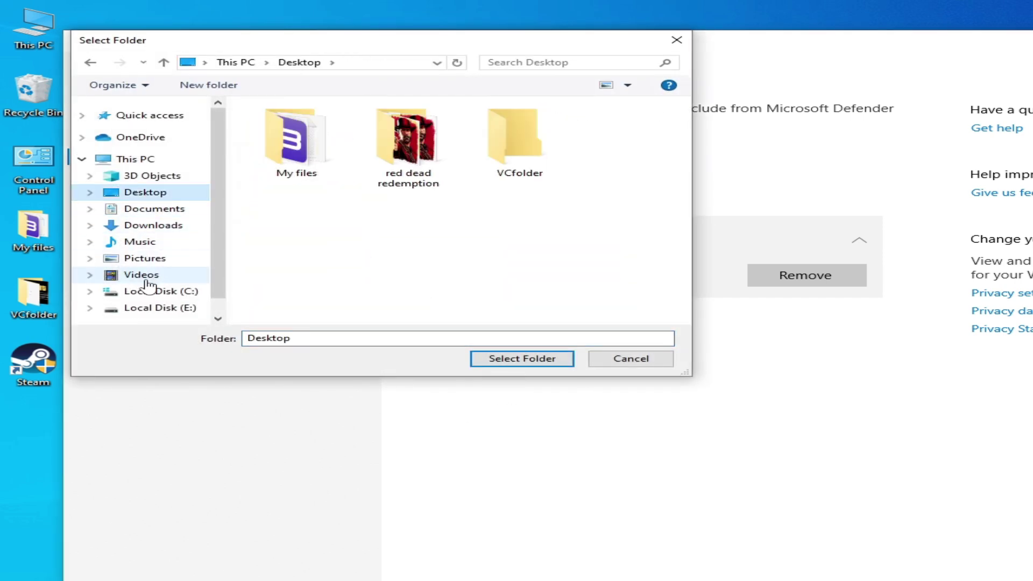
left_click(158, 292)
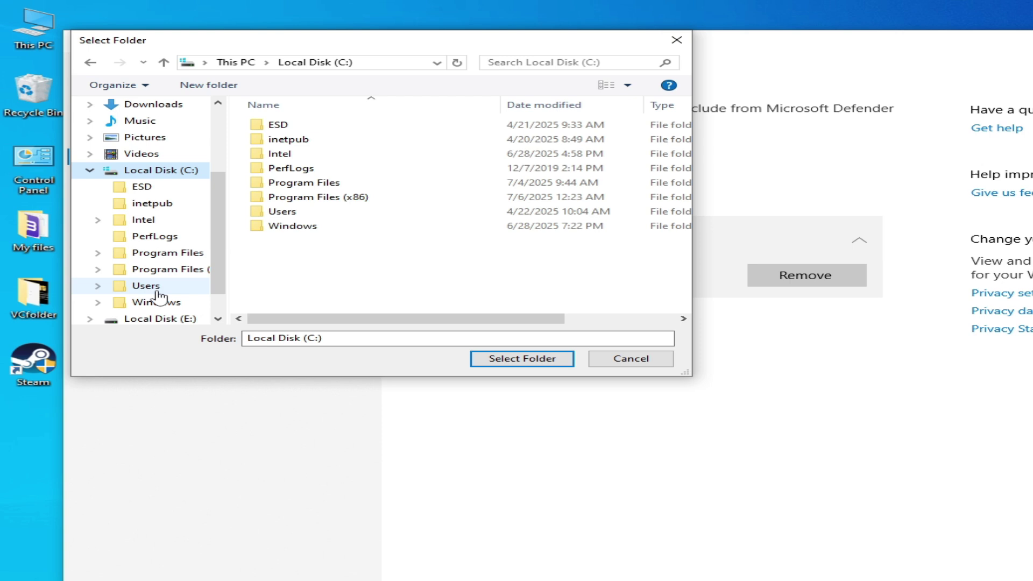
double_click(305, 186)
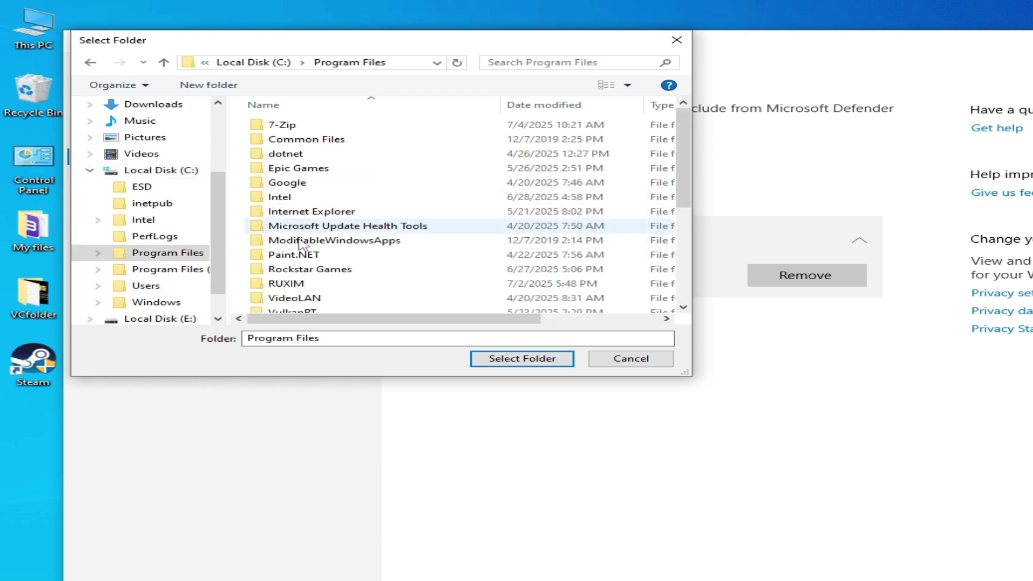
left_click(316, 271)
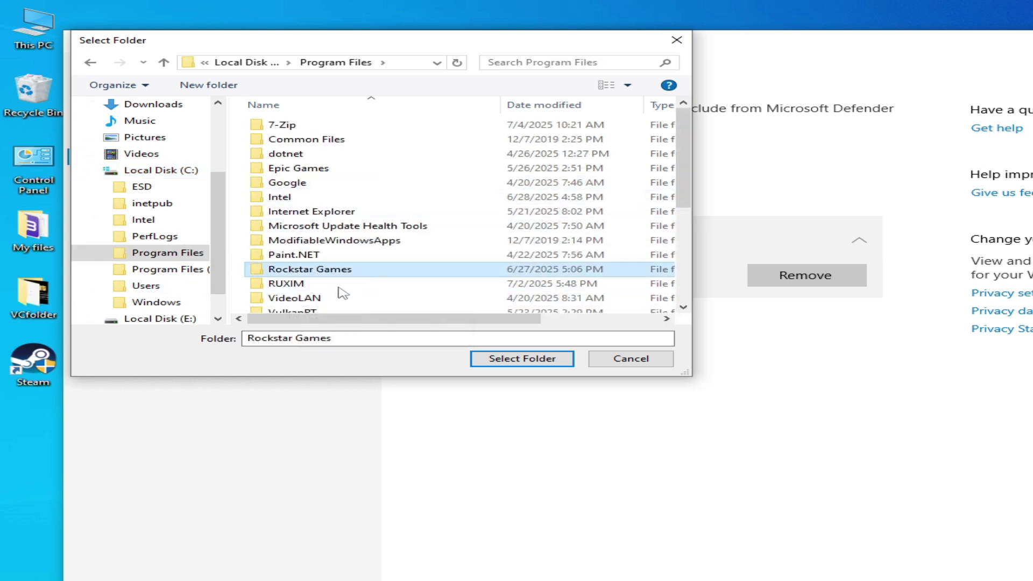
left_click(514, 360)
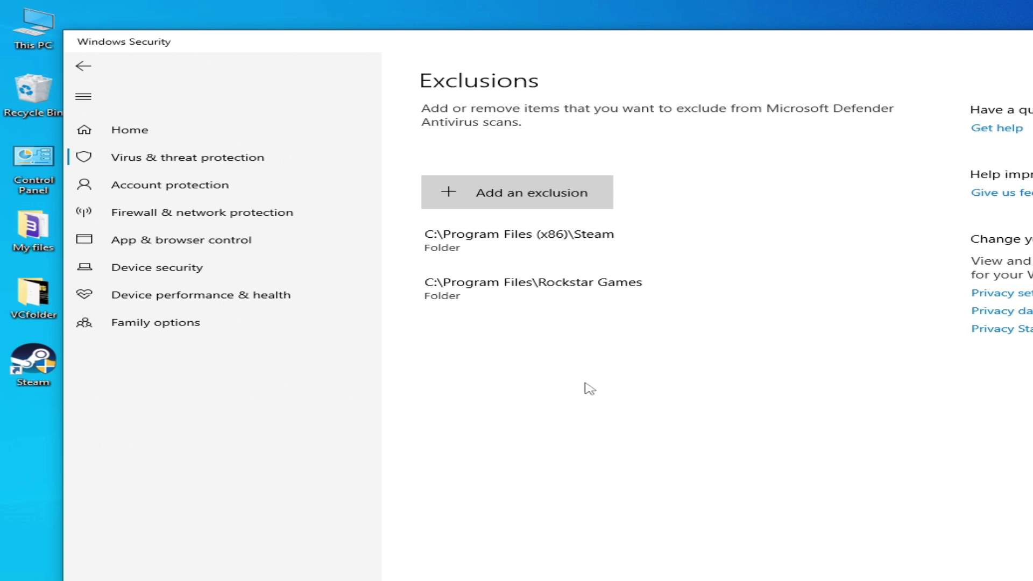
Step: Exclude the Desktop's red dead redemption folder, then close Windows Security and Settings
left_click(523, 204)
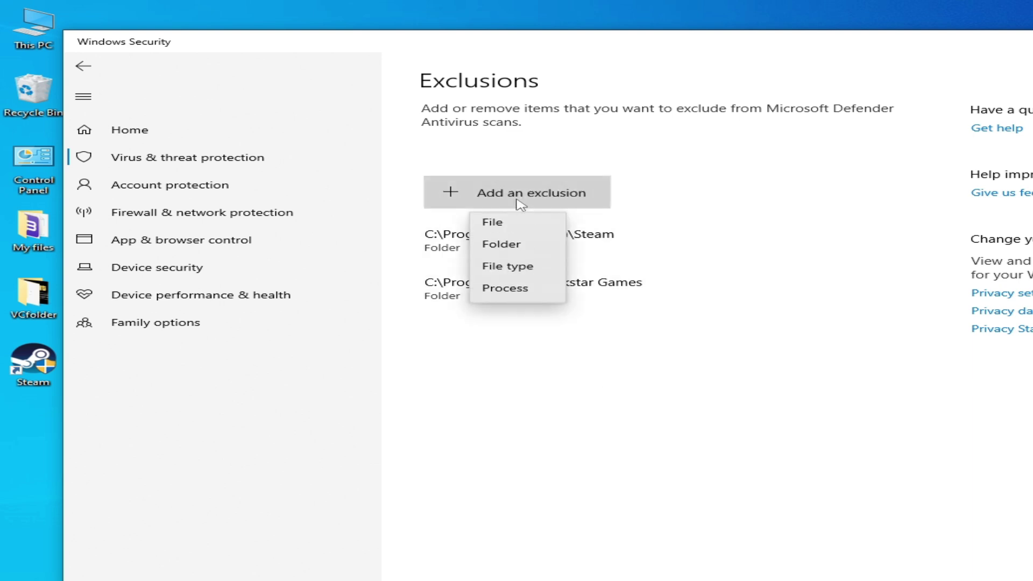
left_click(487, 246)
left_click(152, 194)
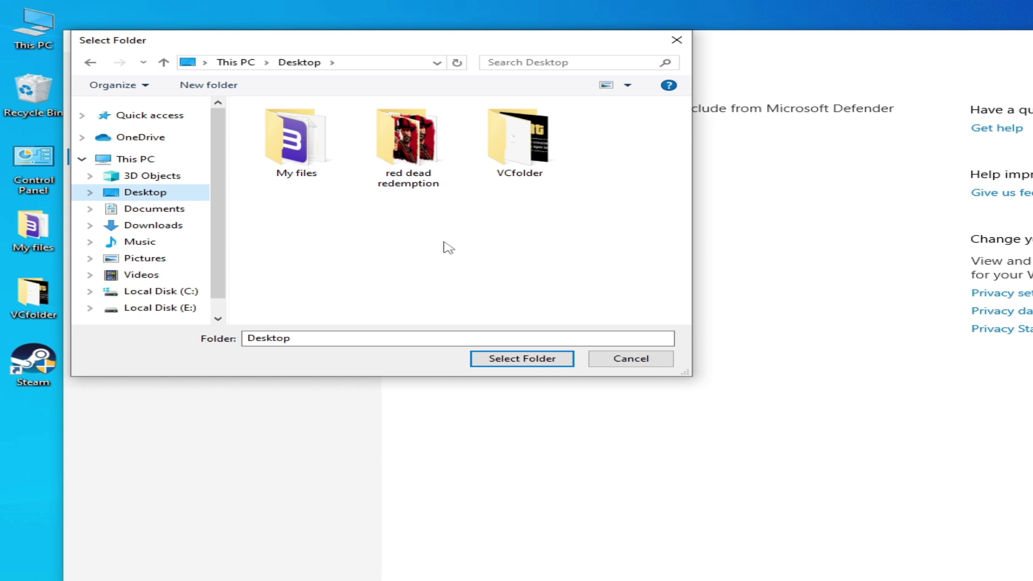
left_click(412, 164)
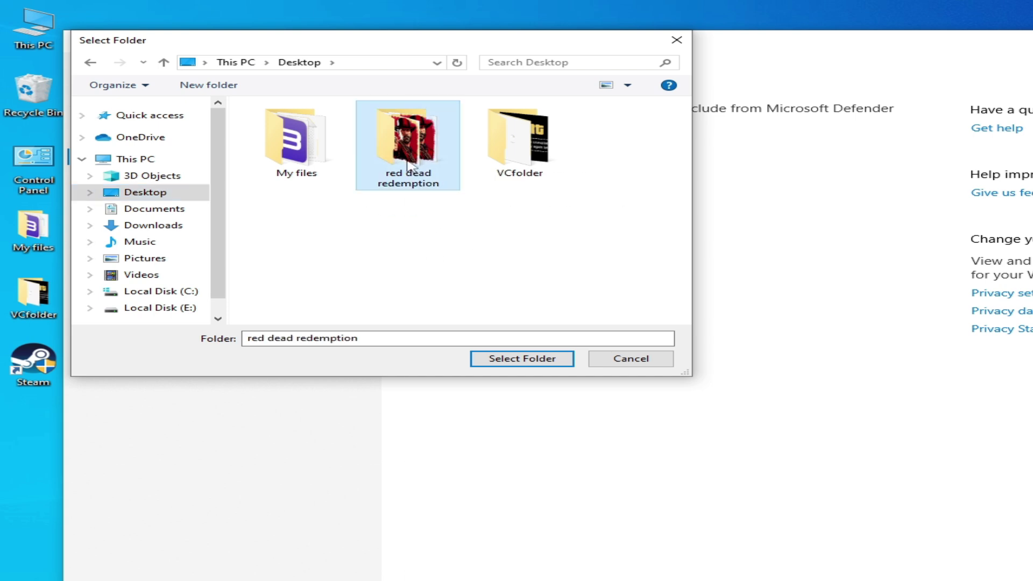
left_click(507, 361)
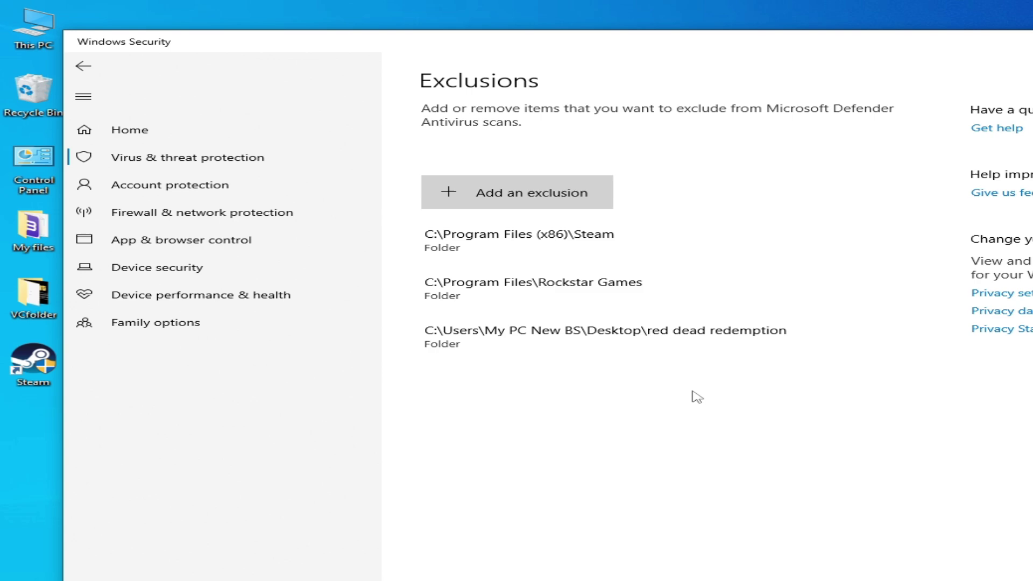
key("alt+F4")
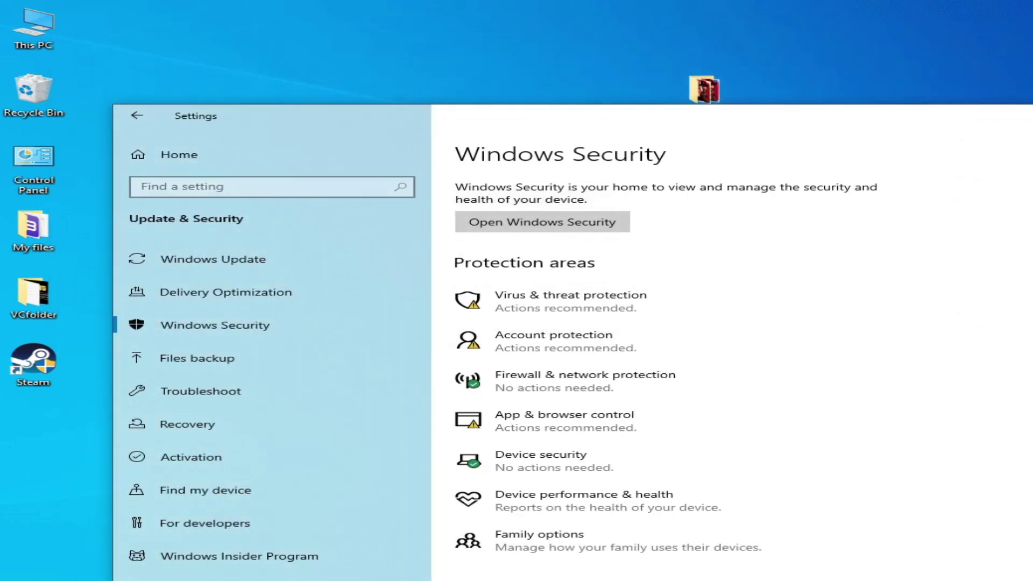
key("alt+F4")
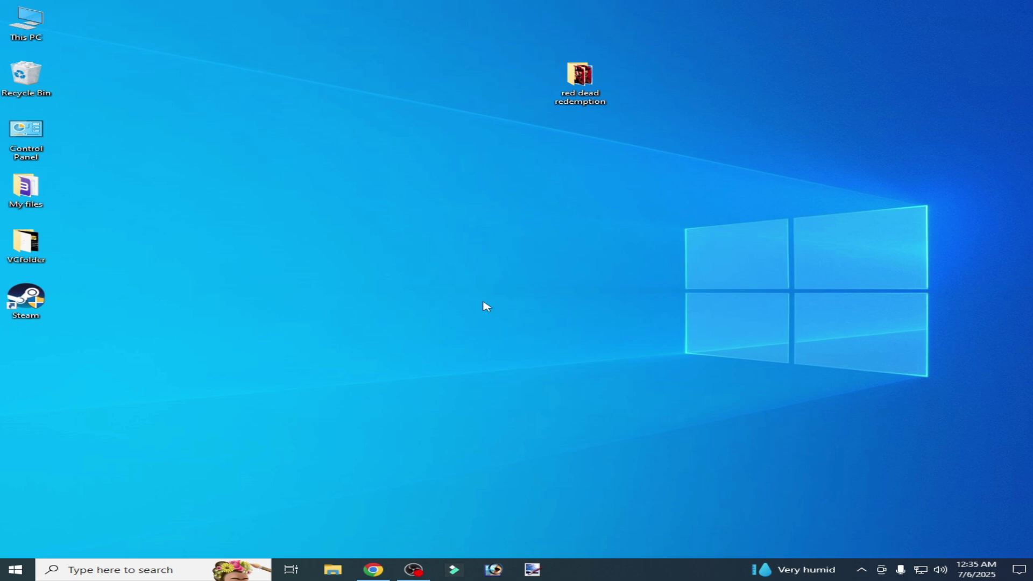
Step: Open Control Panel and go through System and Security to the Windows Defender Firewall settings
double_click(25, 152)
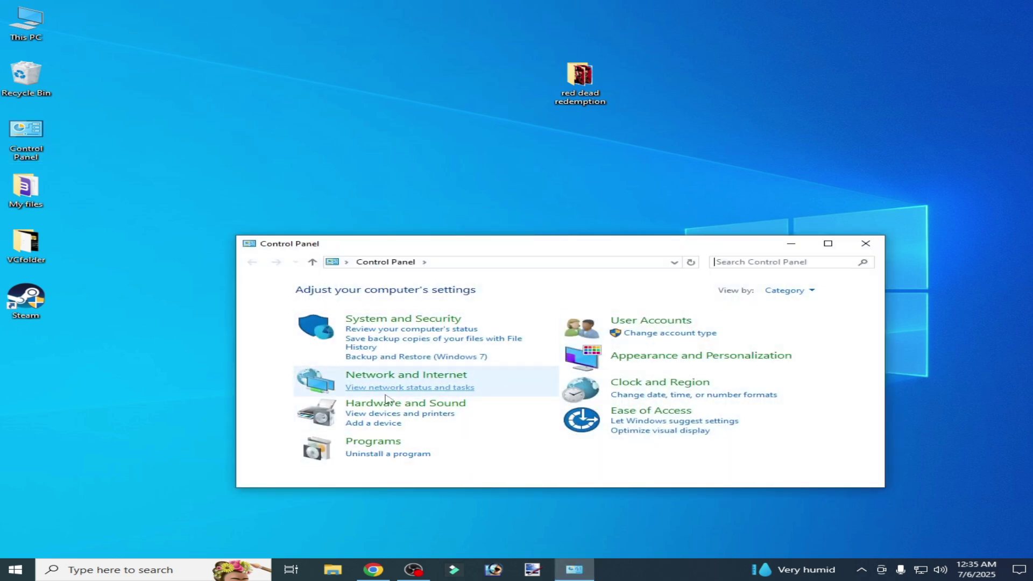
left_click(423, 381)
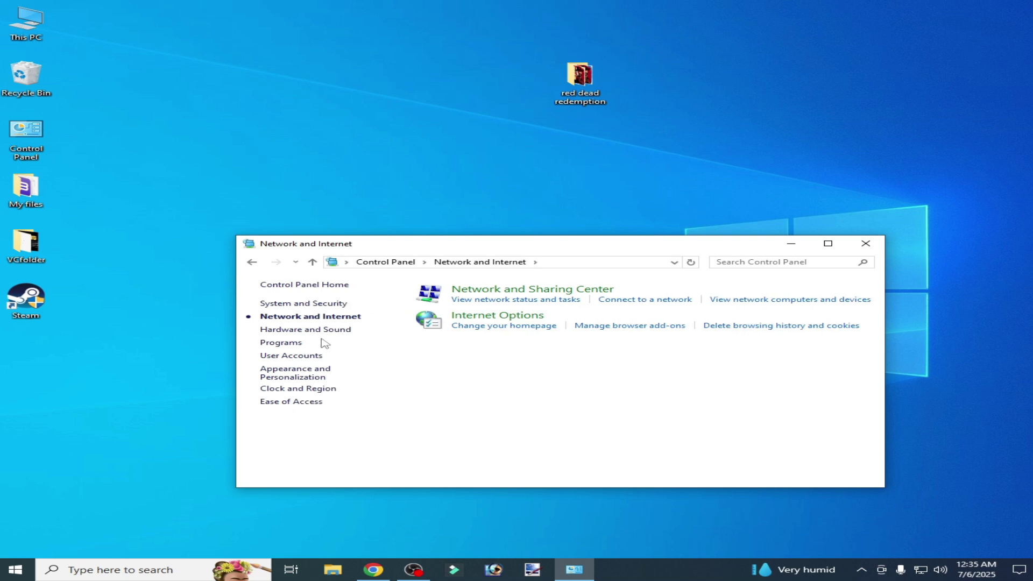
left_click(315, 305)
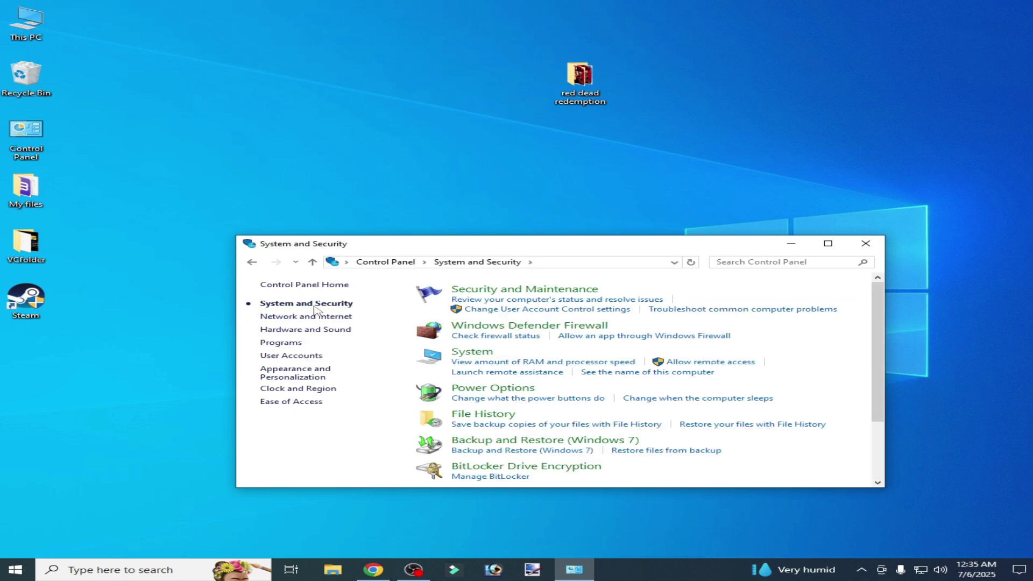
left_click(529, 326)
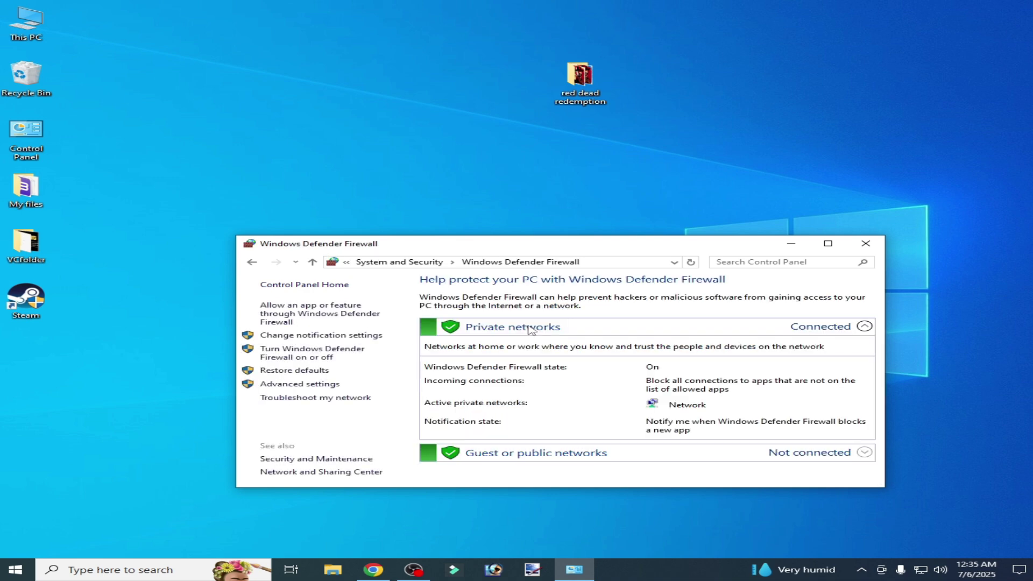
left_click(321, 358)
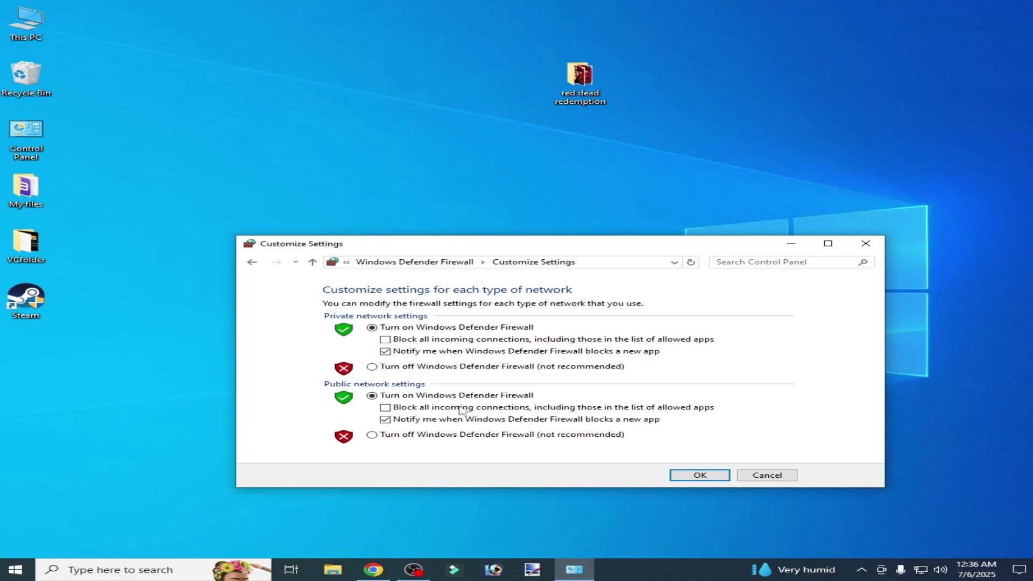
Step: Select Turn off Windows Defender Firewall for both public and private networks
left_click(372, 435)
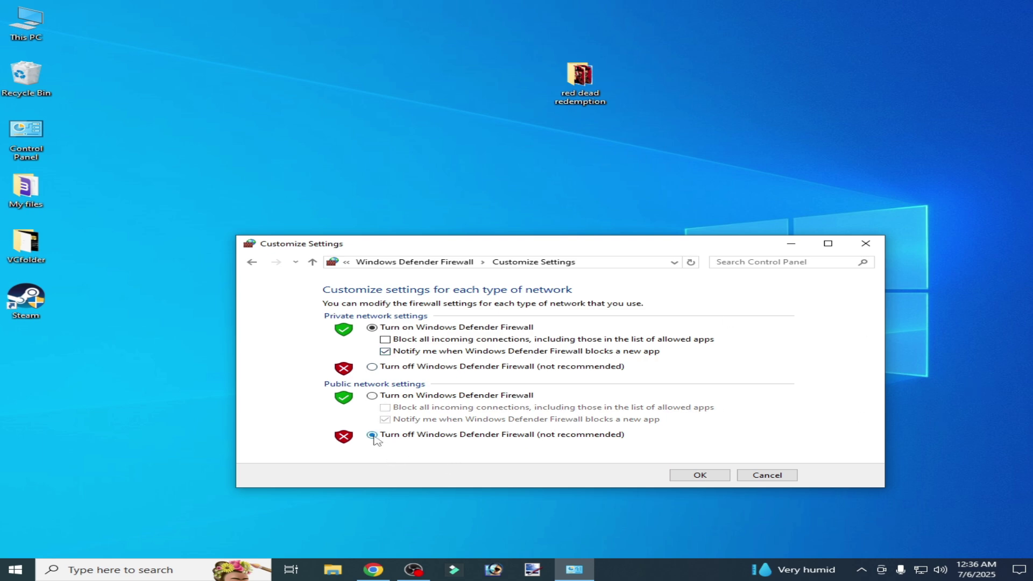
left_click(372, 367)
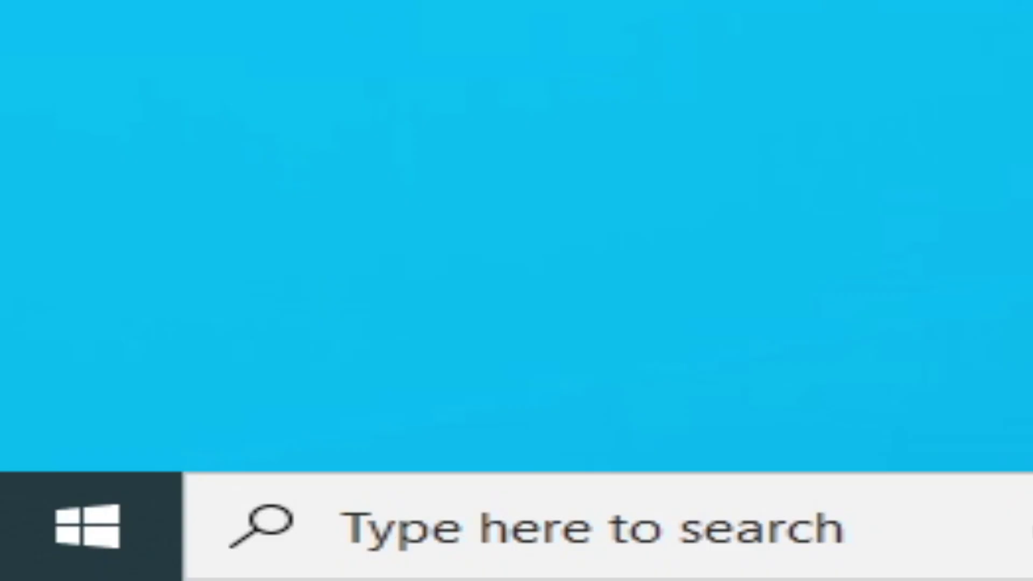
Step: Search Windows for 'servi' and launch the Services console
left_click(731, 509)
type("serv")
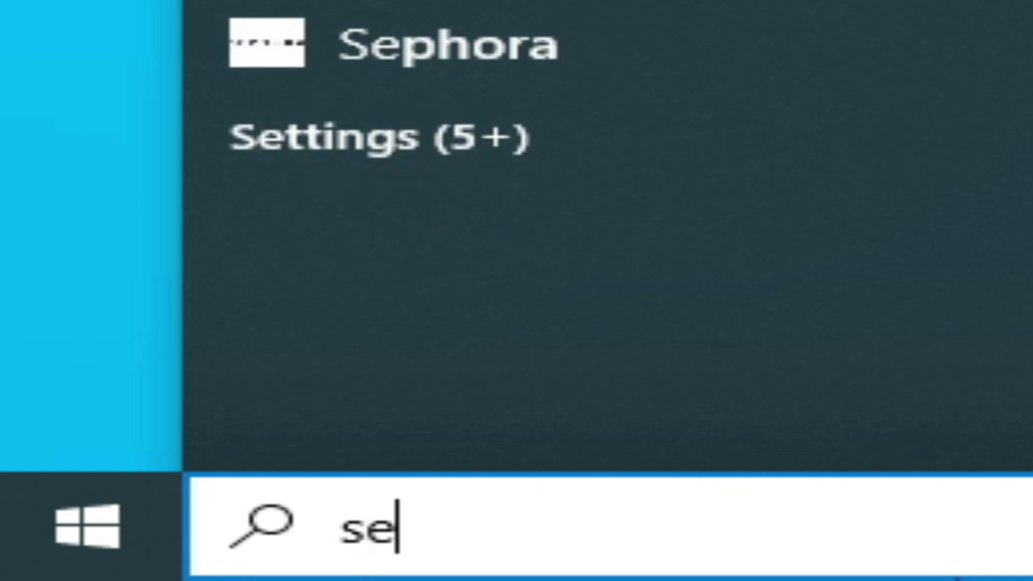
type("i")
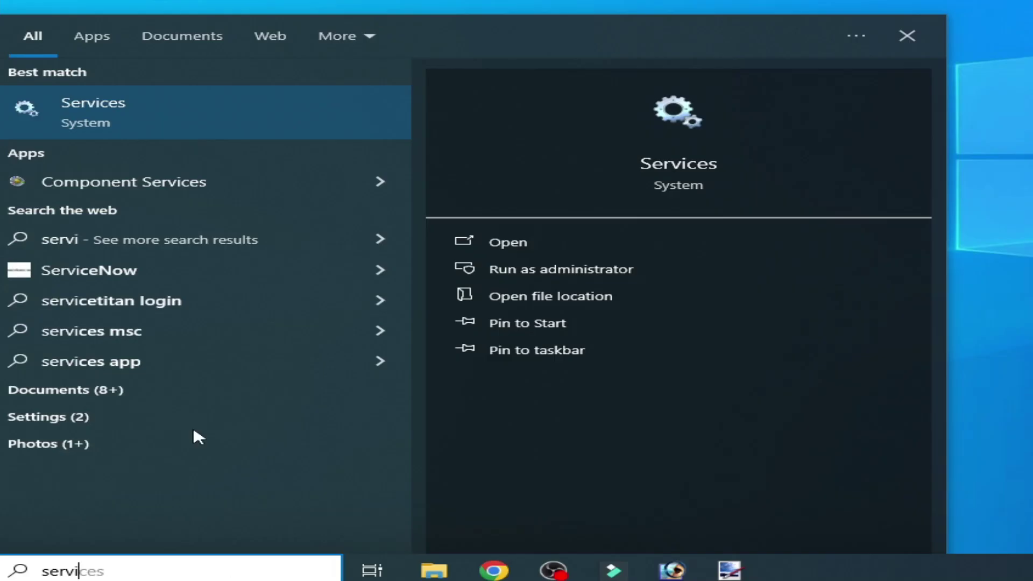
left_click(124, 120)
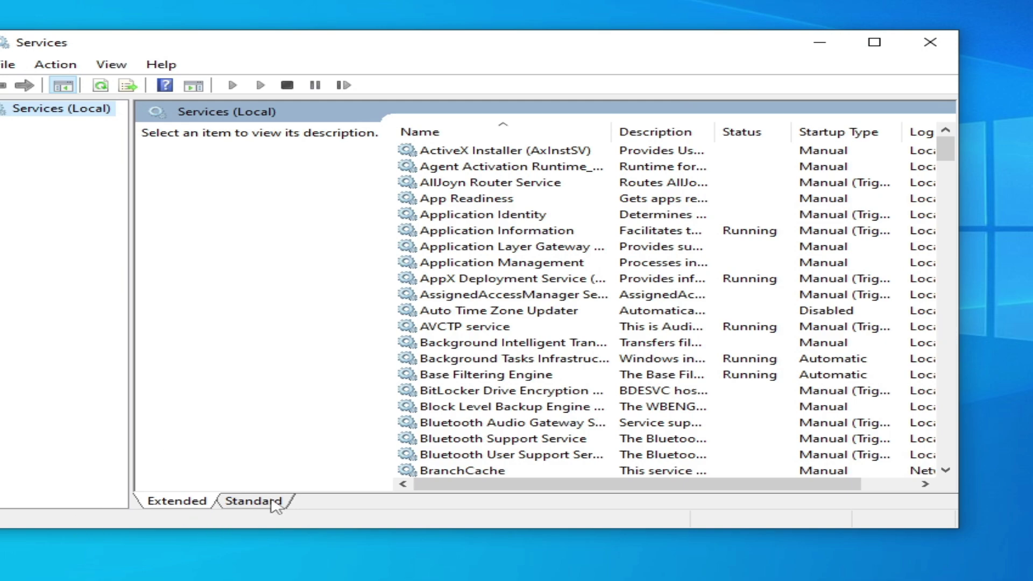
Step: Set the Rockstar Game Library Service startup type to Automatic and apply it
left_click(272, 499)
left_click(183, 505)
scroll(575, 257, "down", 20)
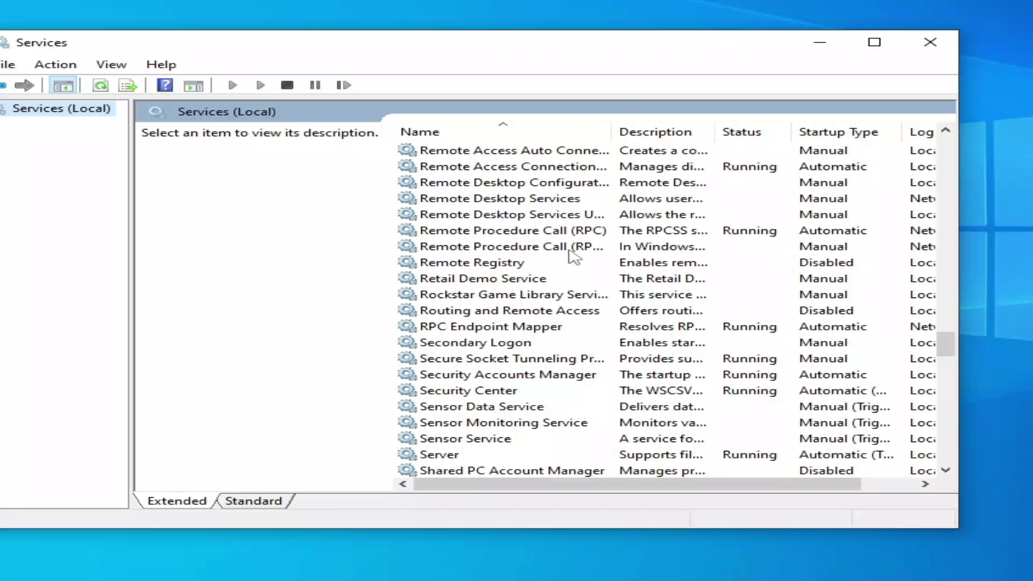
left_click(525, 298)
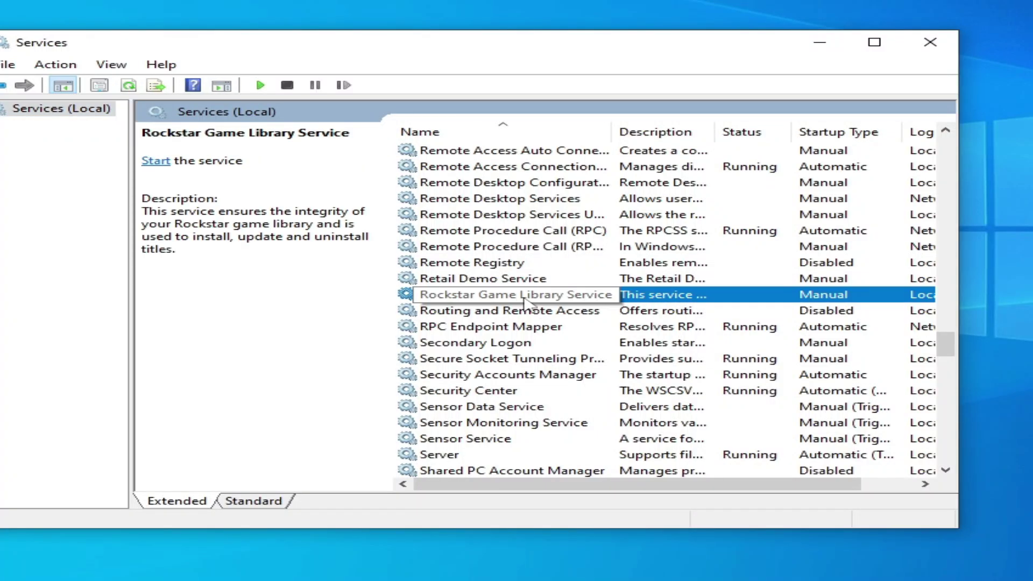
right_click(525, 300)
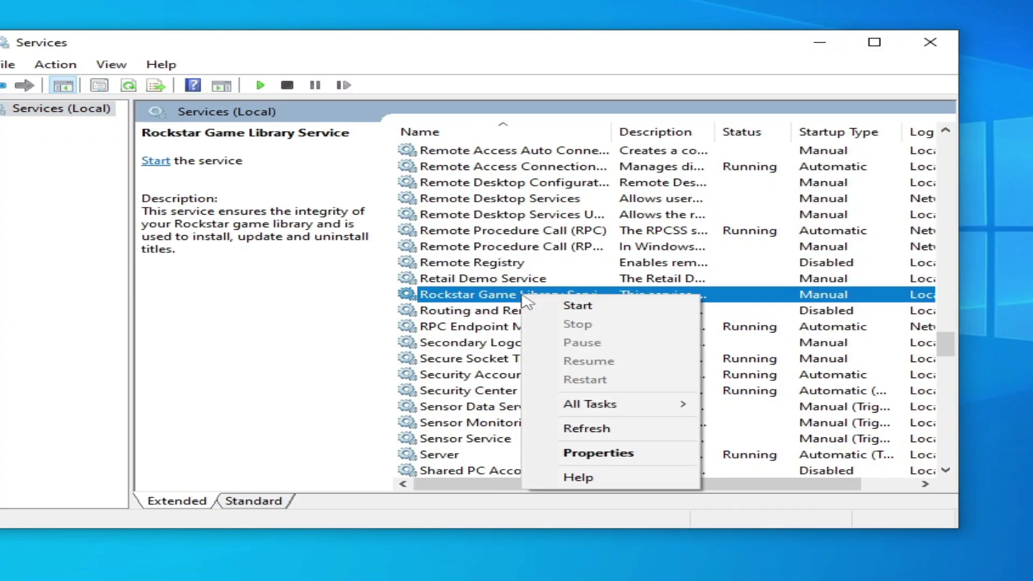
left_click(575, 452)
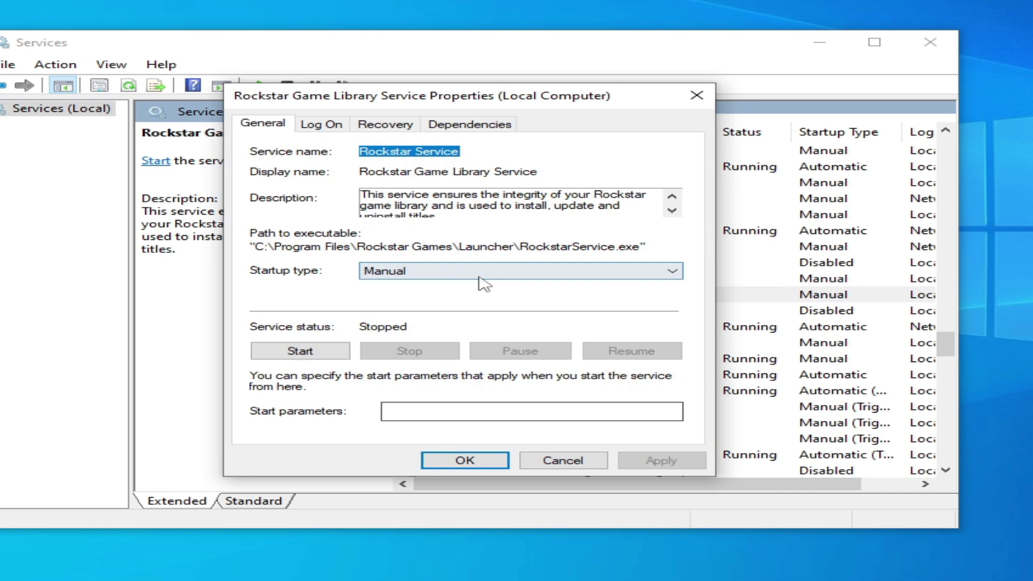
left_click(418, 272)
left_click(399, 297)
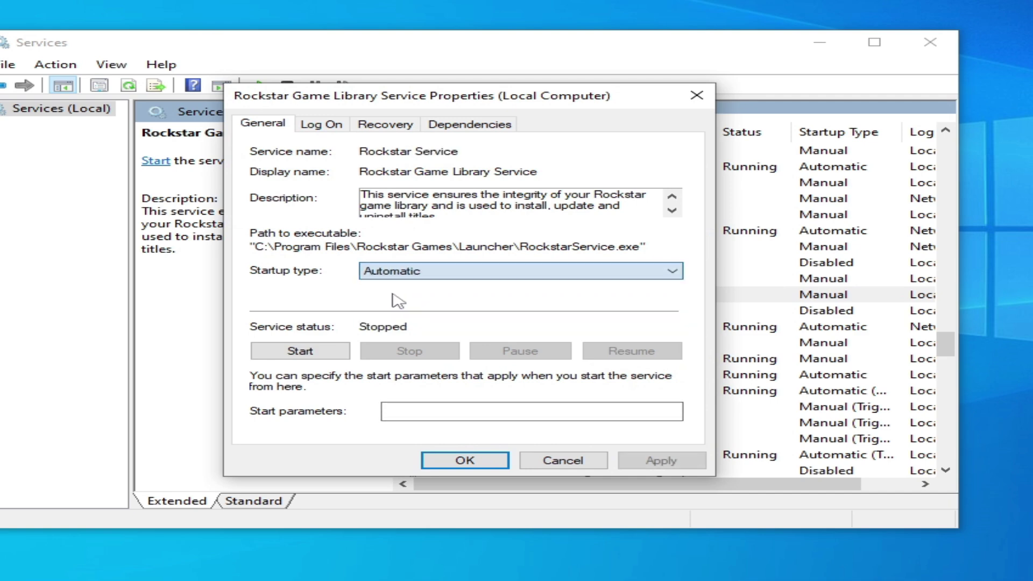
left_click(659, 461)
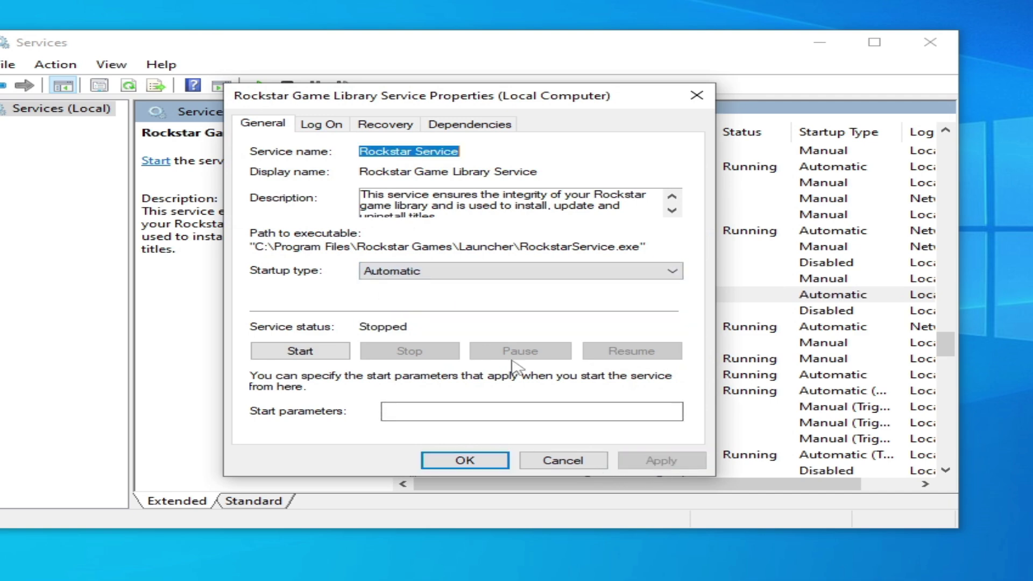
Step: Allow the Rockstar service to interact with the desktop, apply, and start it
left_click(321, 125)
left_click(277, 186)
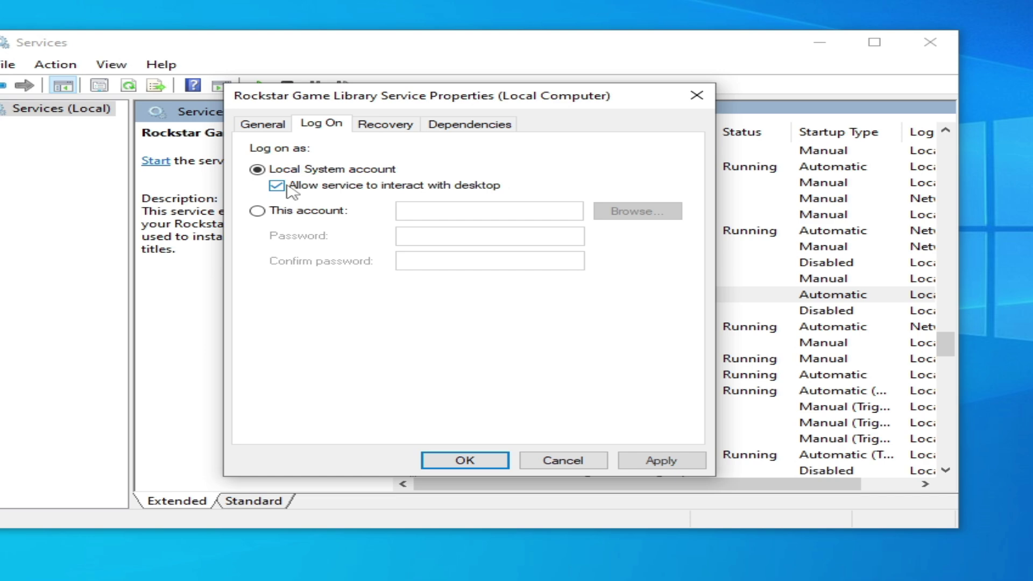
left_click(684, 461)
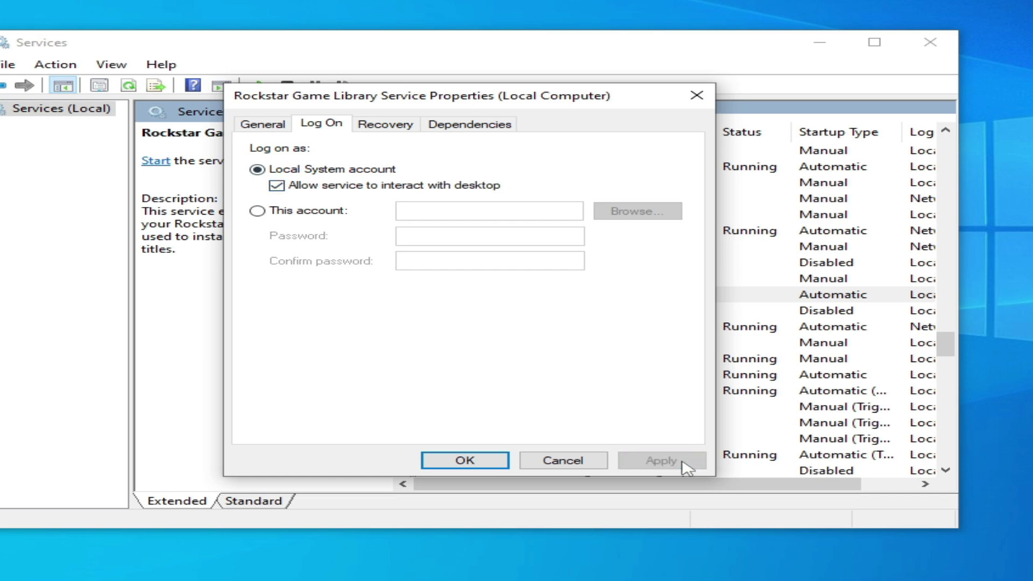
left_click(253, 119)
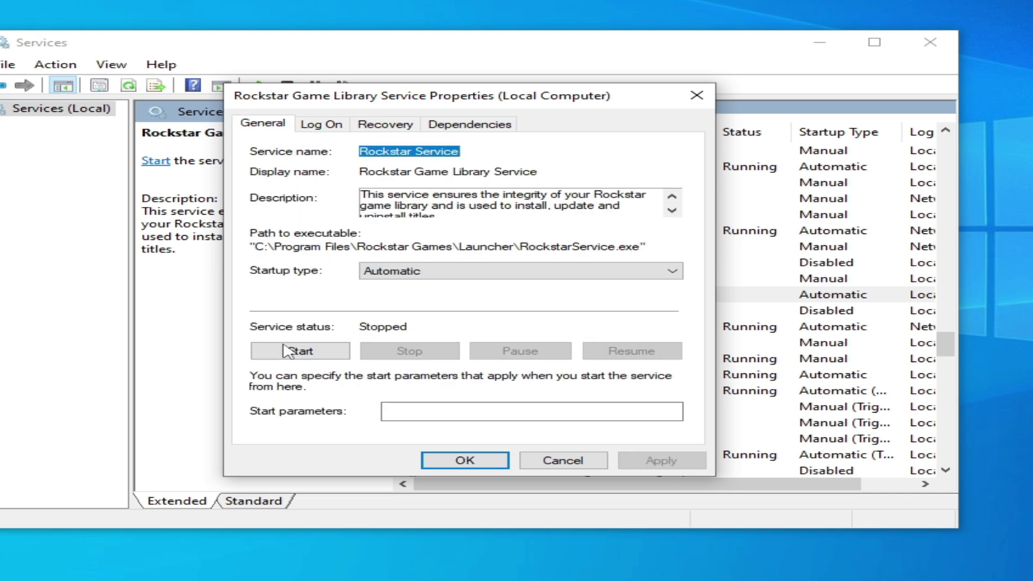
left_click(327, 353)
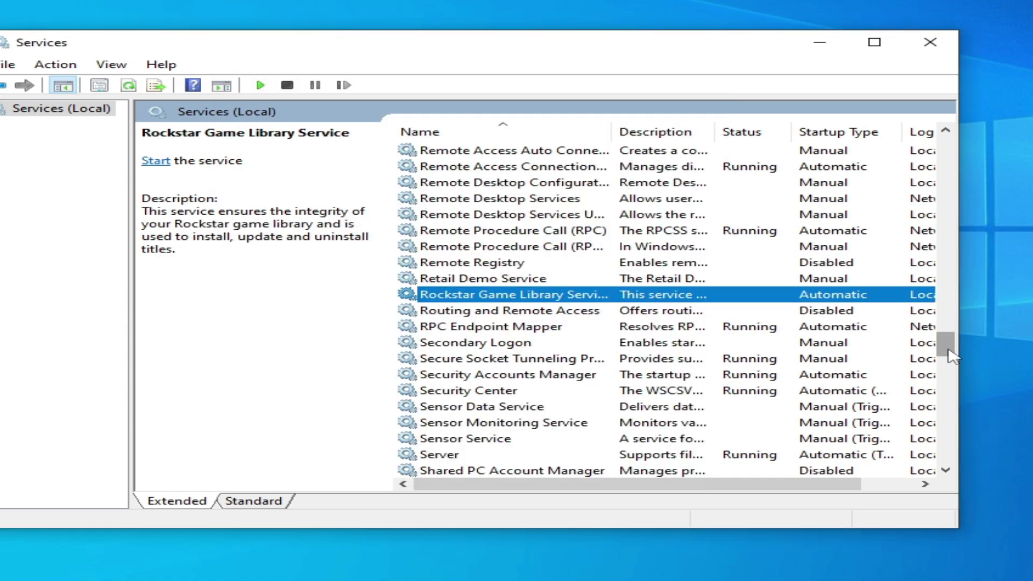
Step: Keep the Program Compatibility Assistant Service startup type at Automatic and apply it
scroll(554, 314, "up", 10)
scroll(553, 315, "down", 6)
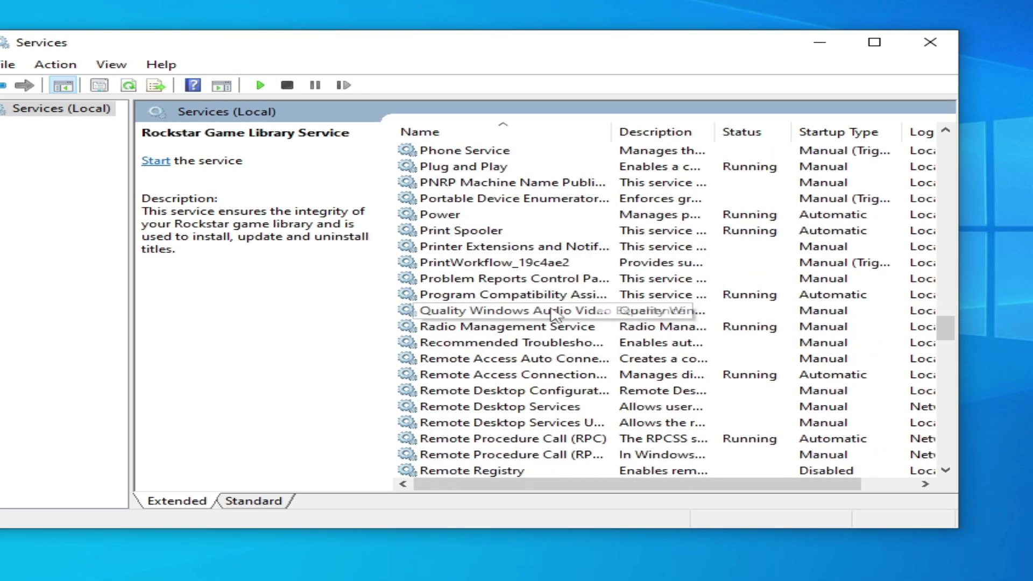
left_click(535, 297)
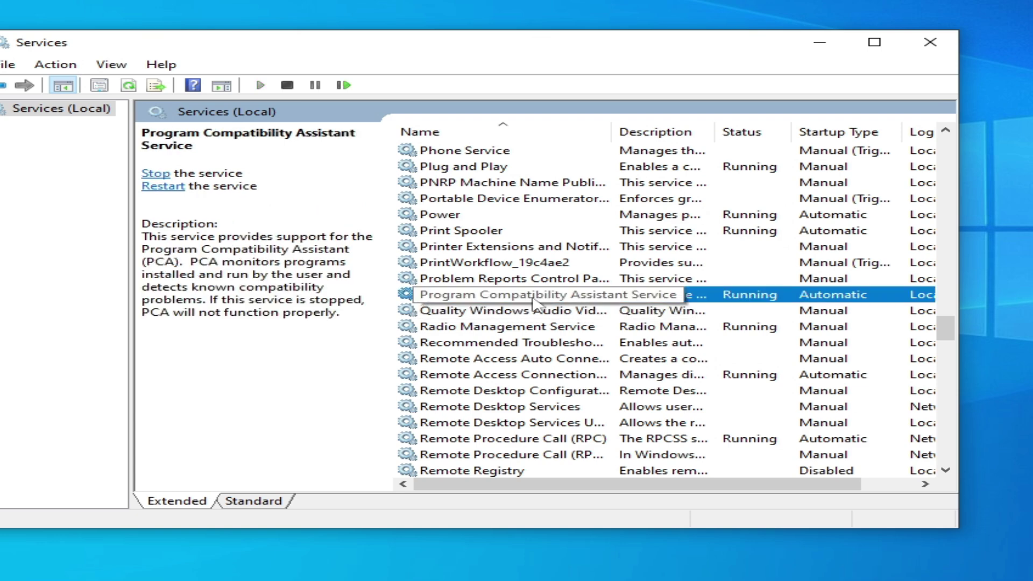
right_click(579, 300)
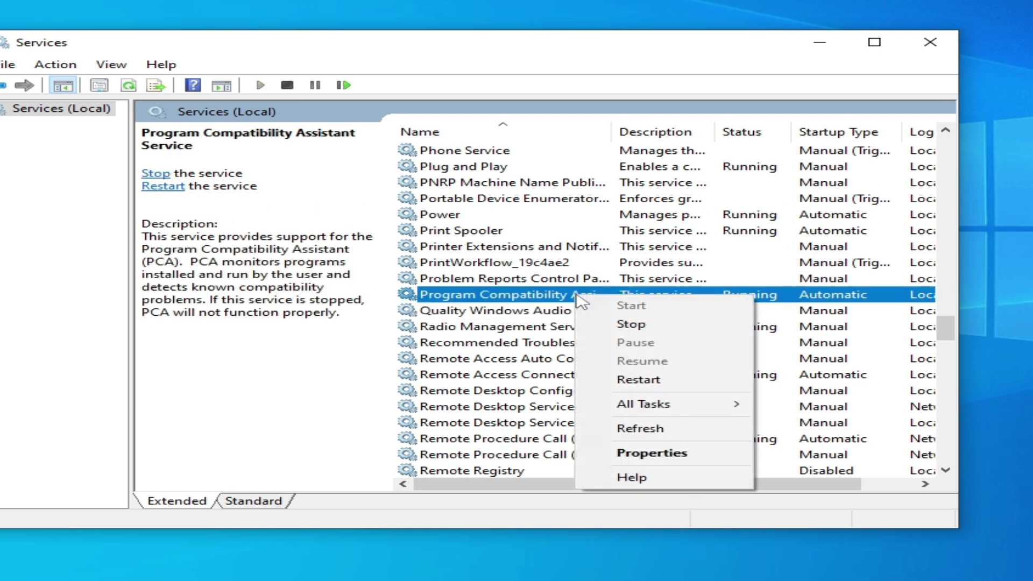
left_click(650, 456)
left_click(509, 275)
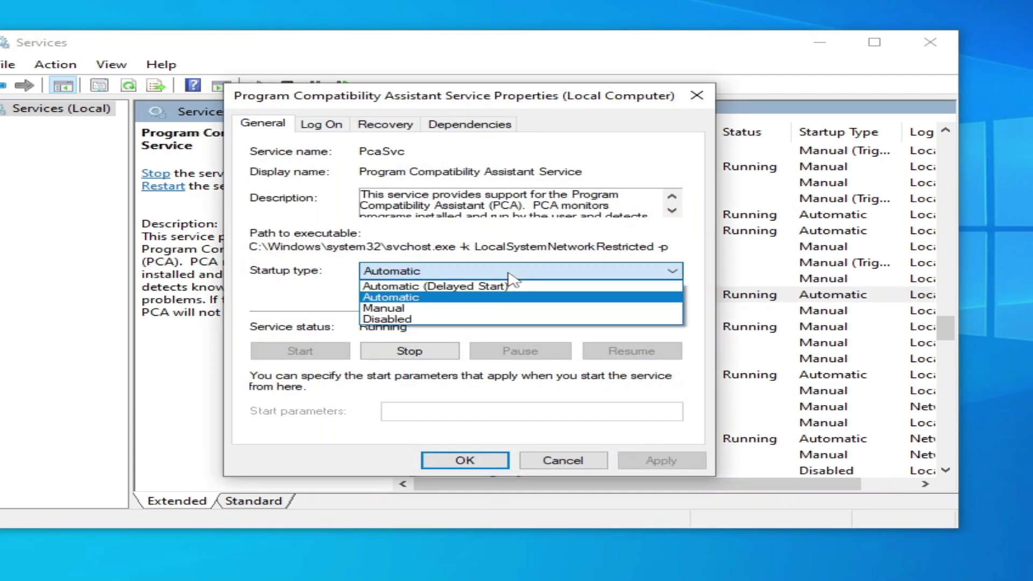
left_click(398, 297)
left_click(654, 465)
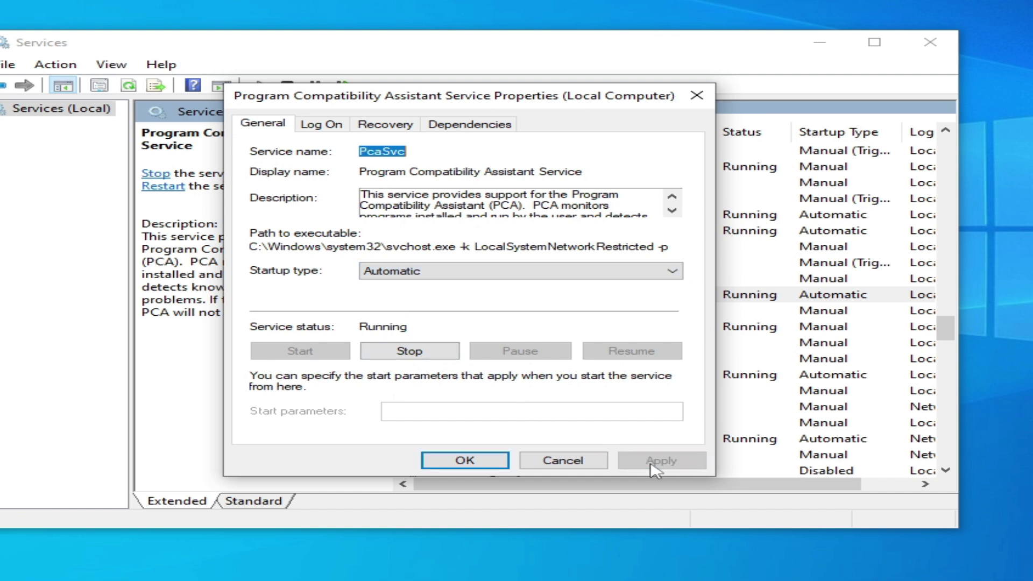
Step: Stop and restart the Program Compatibility Assistant Service, then close Services
left_click(313, 126)
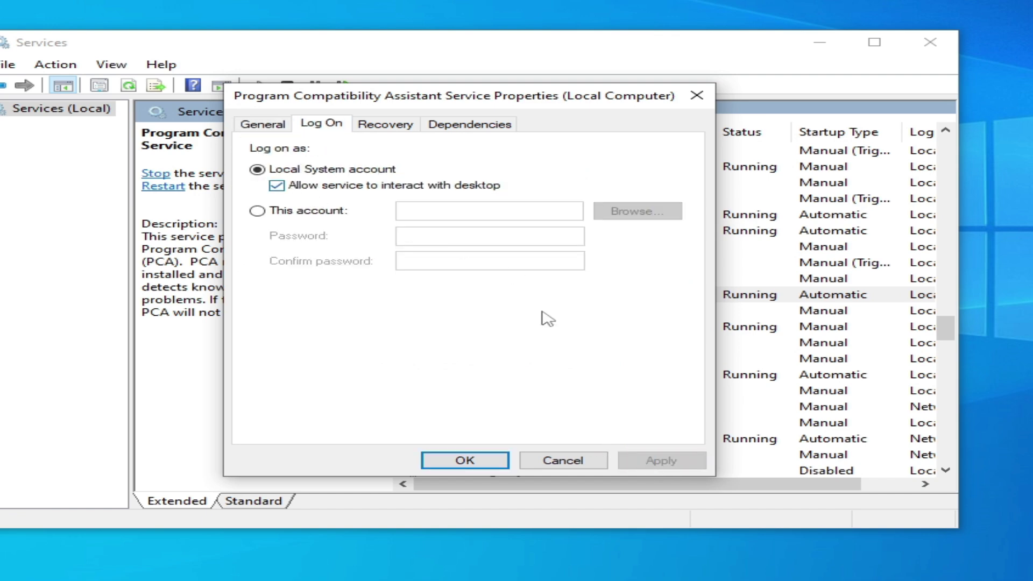
left_click(280, 126)
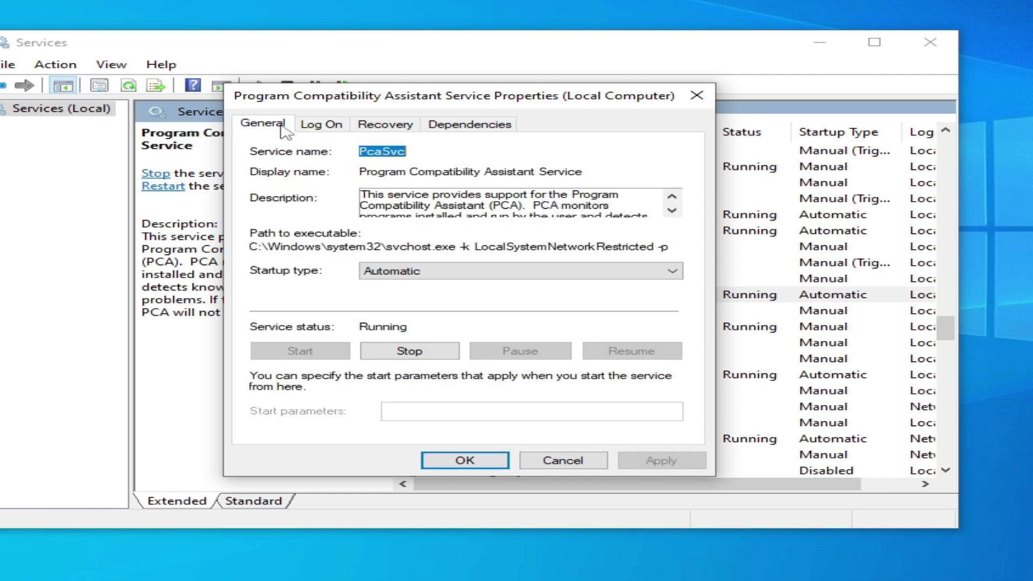
left_click(407, 351)
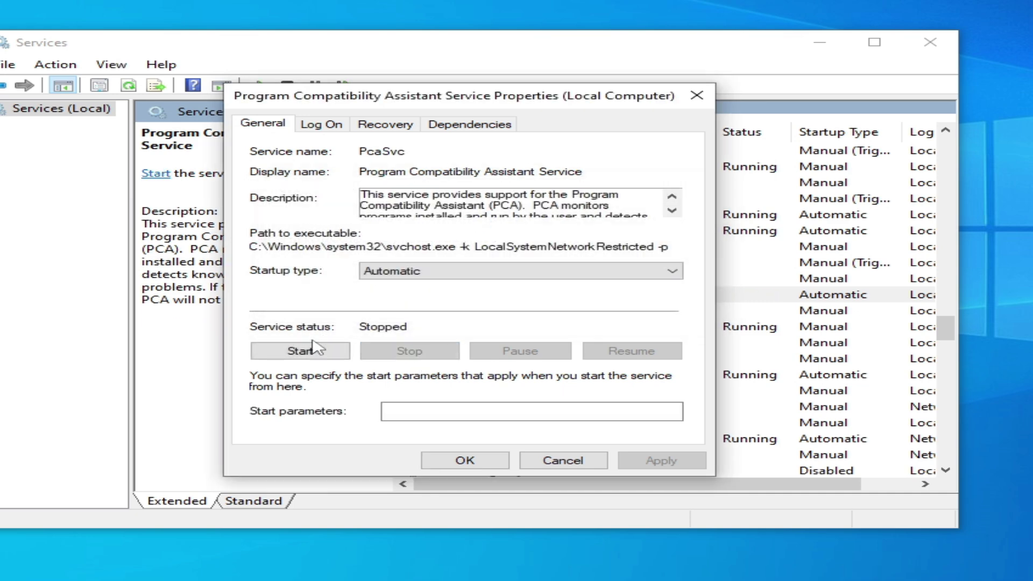
left_click(300, 350)
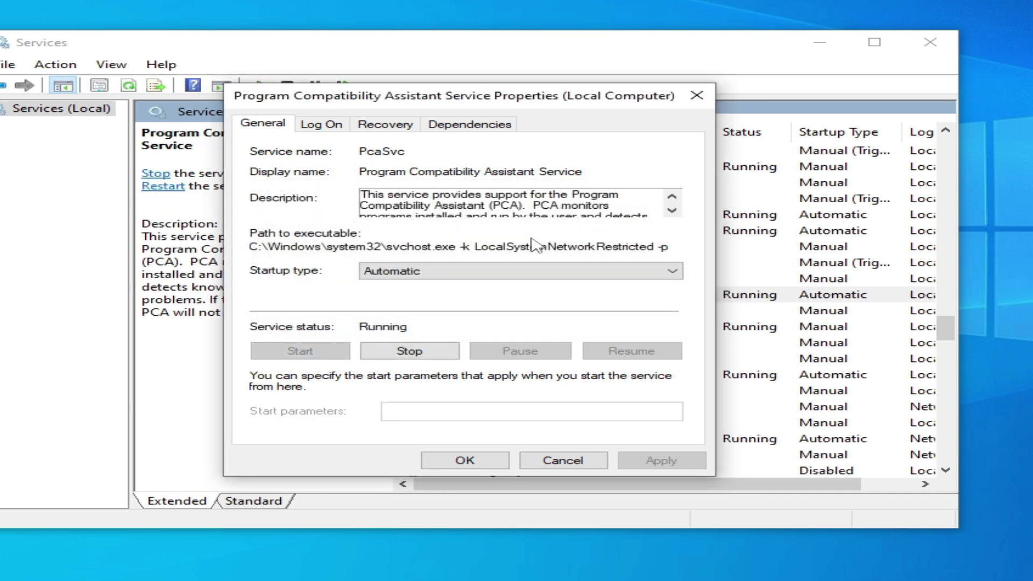
left_click(484, 461)
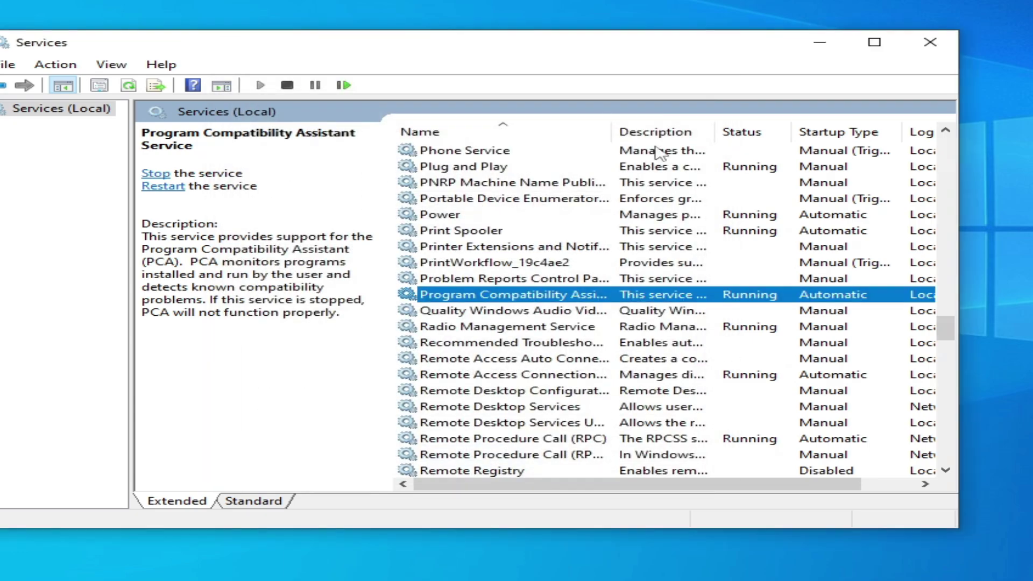
left_click(930, 42)
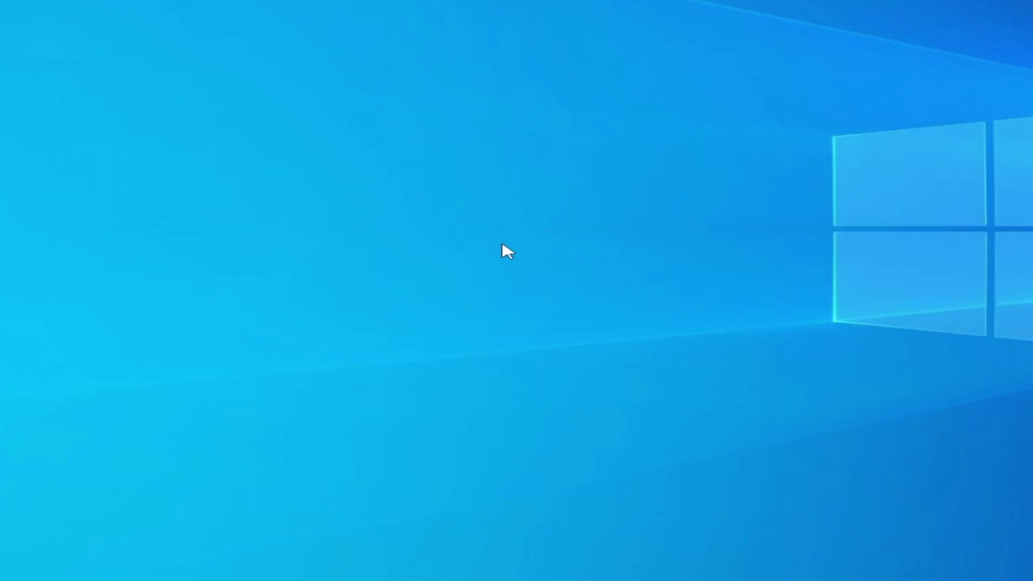